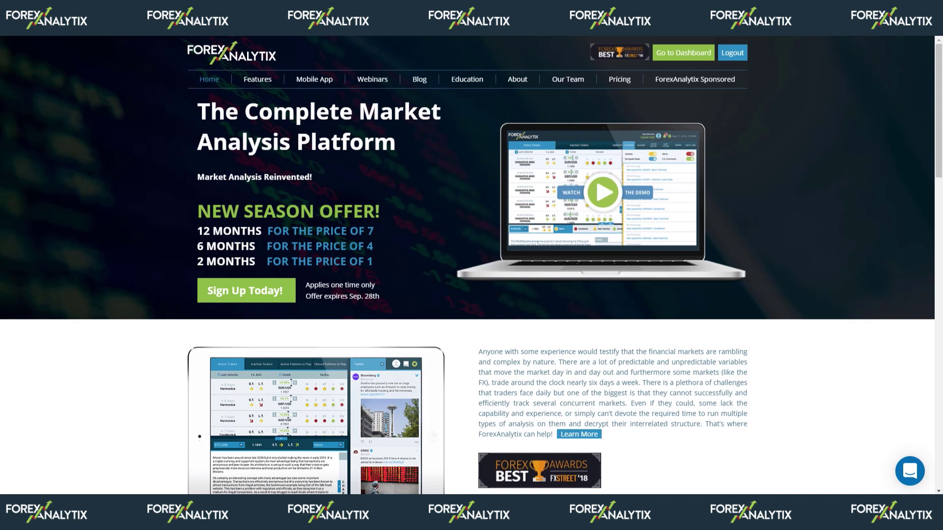
- Open the member dashboard and show the News Feed instead of the live stream
{"action": "left_click", "coordinate": [684, 53]}
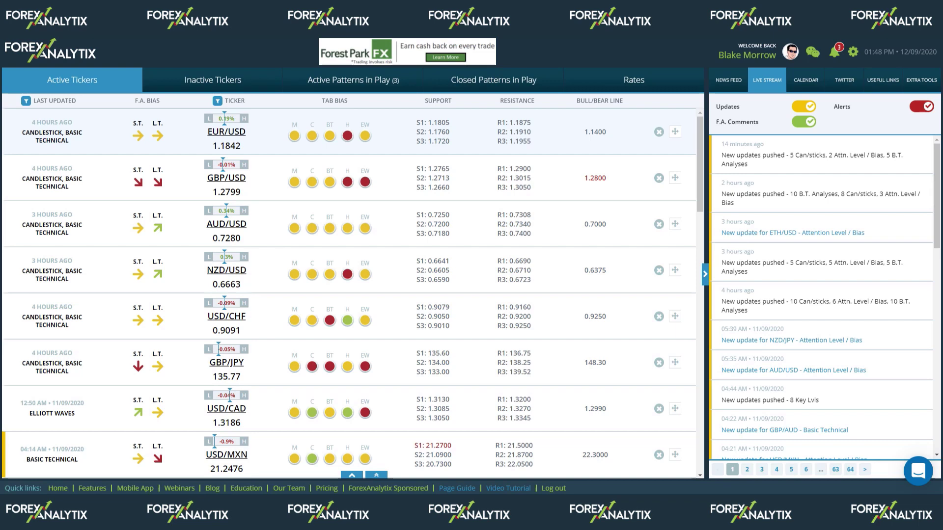
{"action": "left_click", "coordinate": [728, 80]}
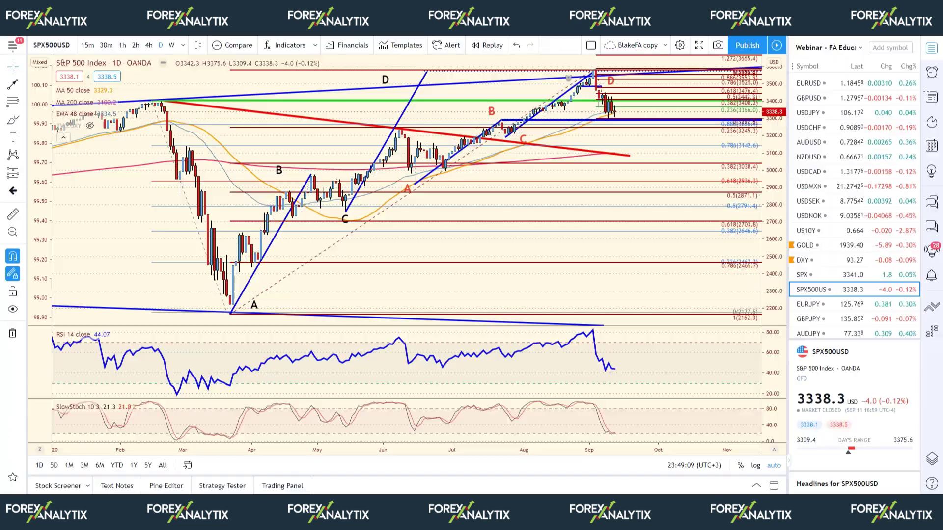
- Open the S&P500 analysis and enlarge its weekly chart, paging to daily and back
{"action": "scroll", "coordinate": [597, 267], "scroll_direction": "down", "scroll_amount": 2}
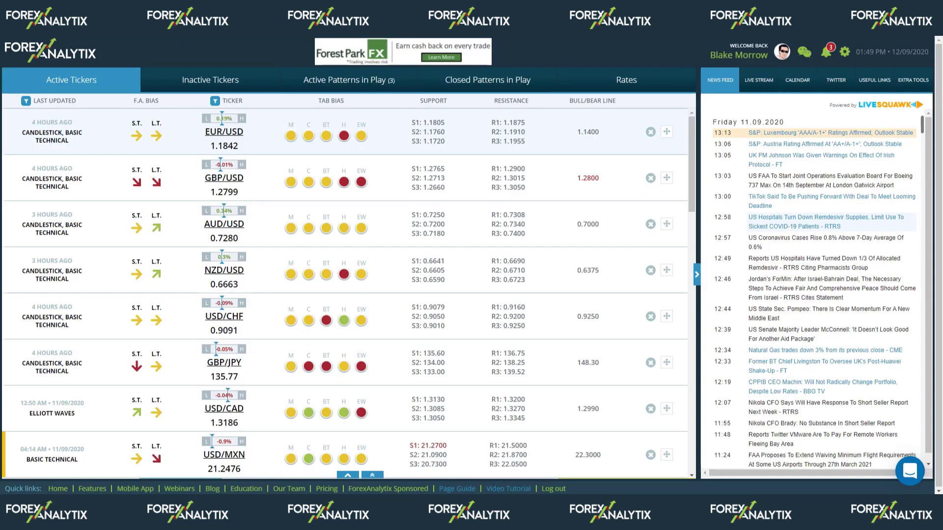
{"action": "scroll", "coordinate": [349, 293], "scroll_direction": "down", "scroll_amount": 9}
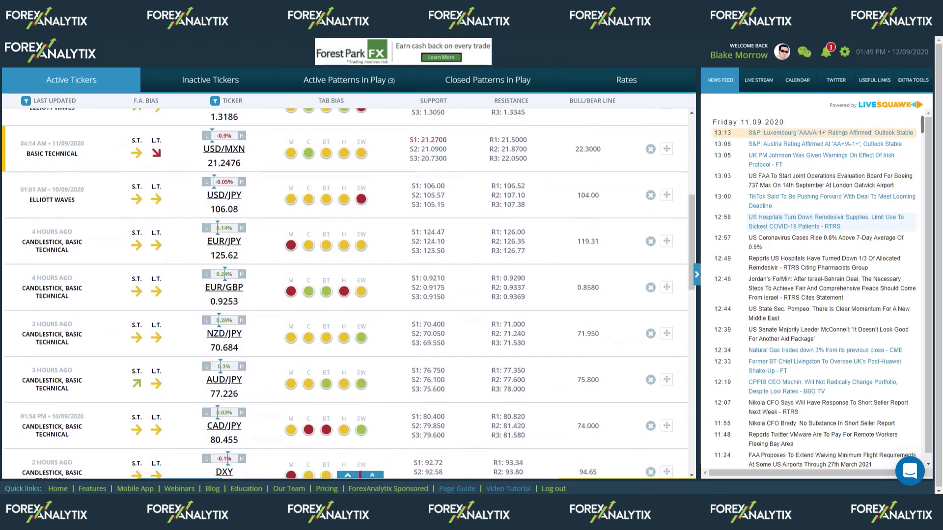
{"action": "scroll", "coordinate": [349, 294], "scroll_direction": "down", "scroll_amount": 5}
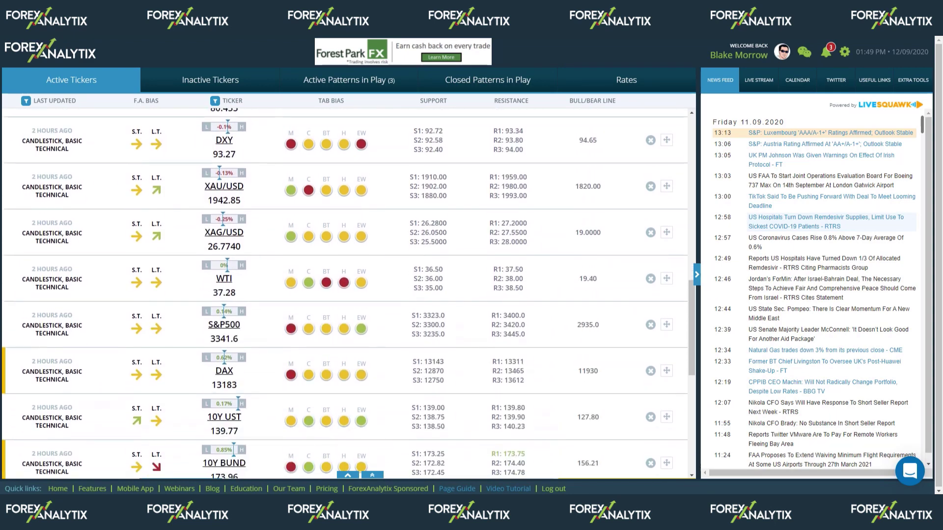
{"action": "left_click", "coordinate": [326, 328]}
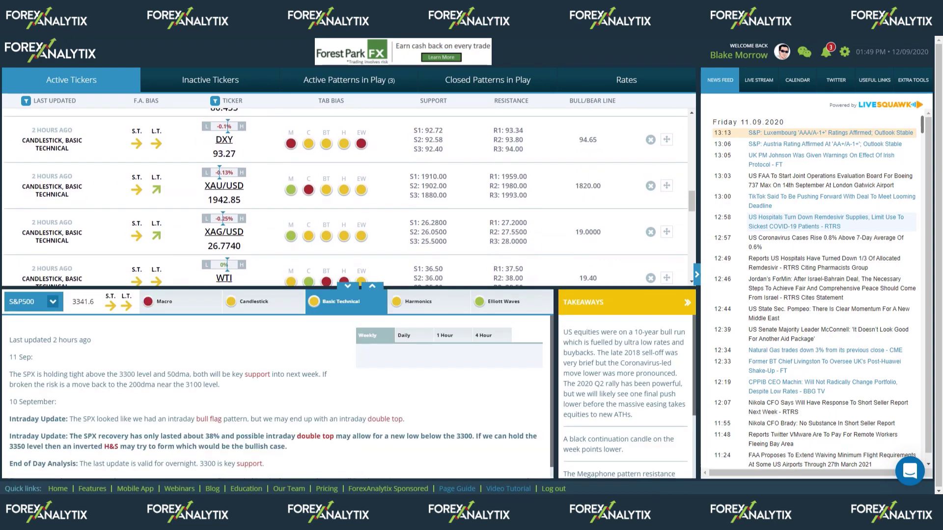
{"action": "left_click", "coordinate": [460, 393]}
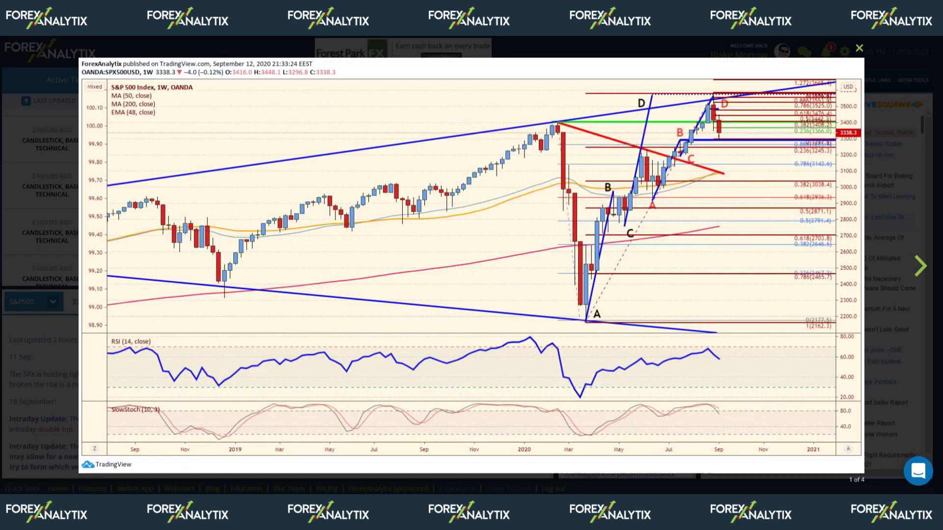
{"action": "key", "text": "Right"}
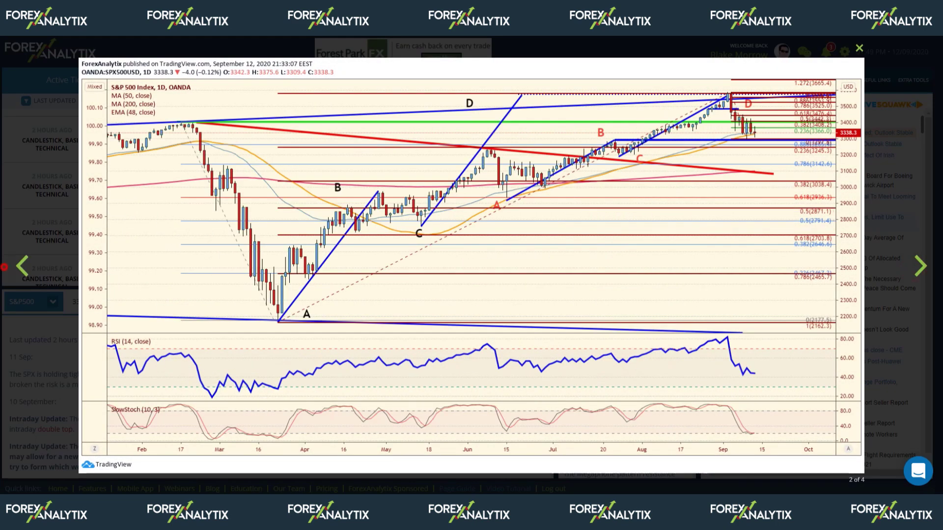
{"action": "key", "text": "Left"}
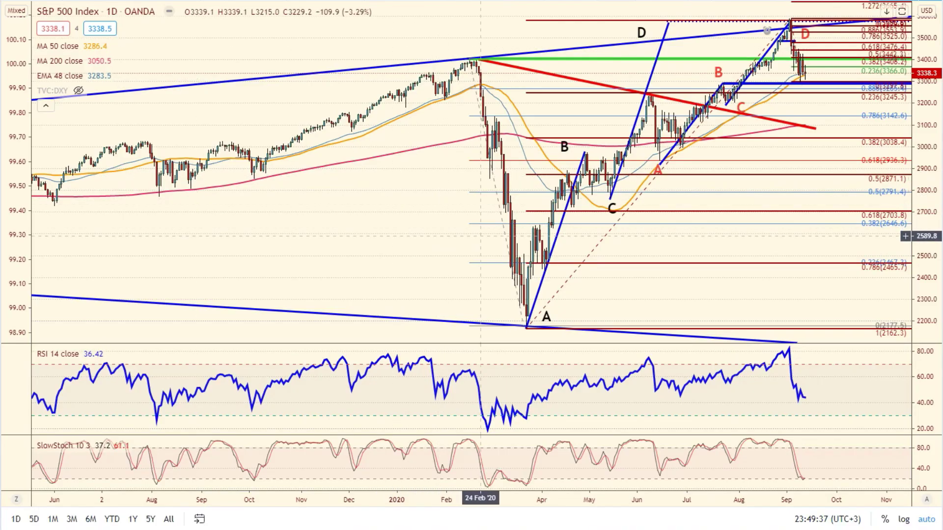
- Change the S&P 500 chart interval to 1W weekly candles
{"action": "scroll", "coordinate": [474, 234], "scroll_direction": "down", "scroll_amount": 5}
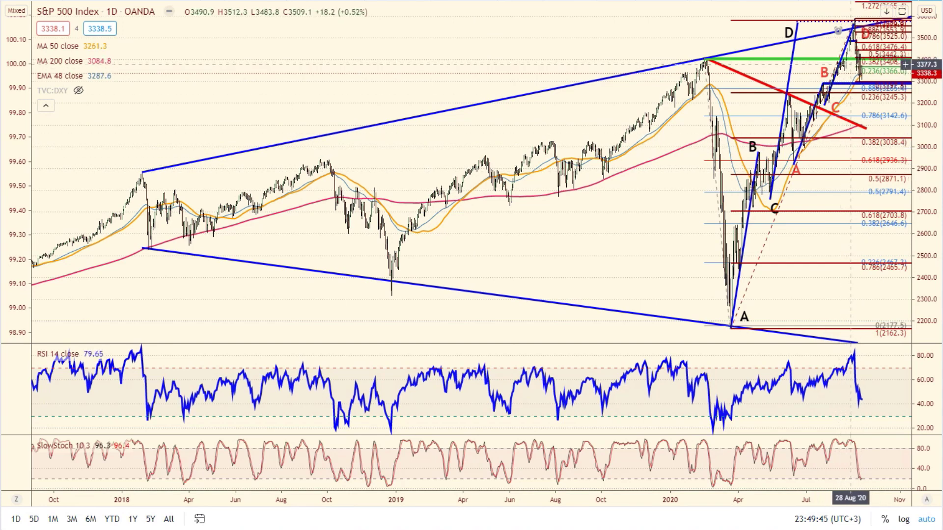
{"action": "scroll", "coordinate": [704, 381], "scroll_direction": "up", "scroll_amount": 3}
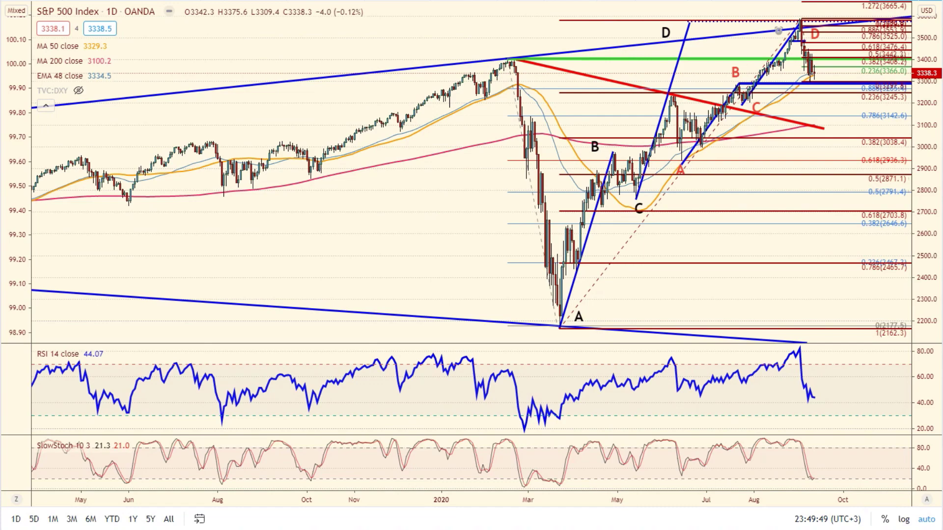
{"action": "type", "text": "1w"}
{"action": "key", "text": "Return"}
{"action": "scroll", "coordinate": [611, 33], "scroll_direction": "up", "scroll_amount": 4}
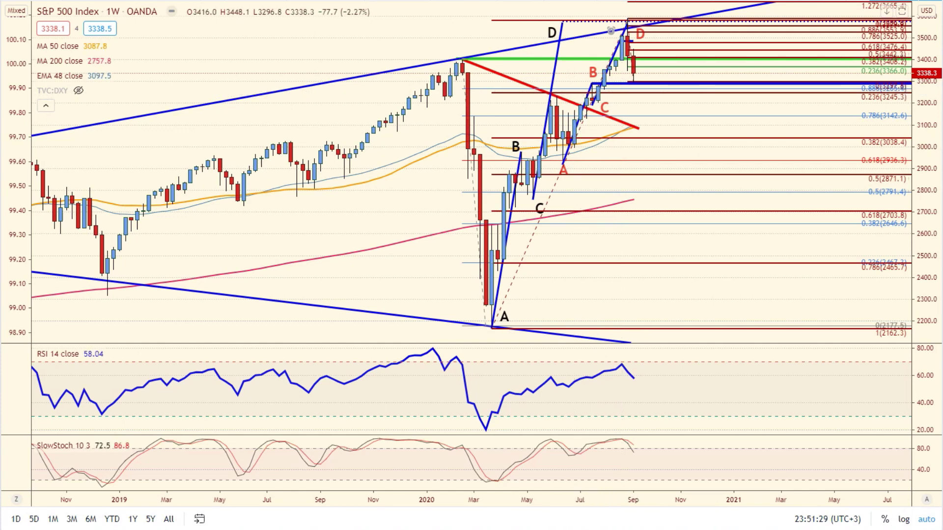
- Switch the S&P 500 chart back to daily candles
{"action": "type", "text": "D"}
{"action": "key", "text": "Return"}
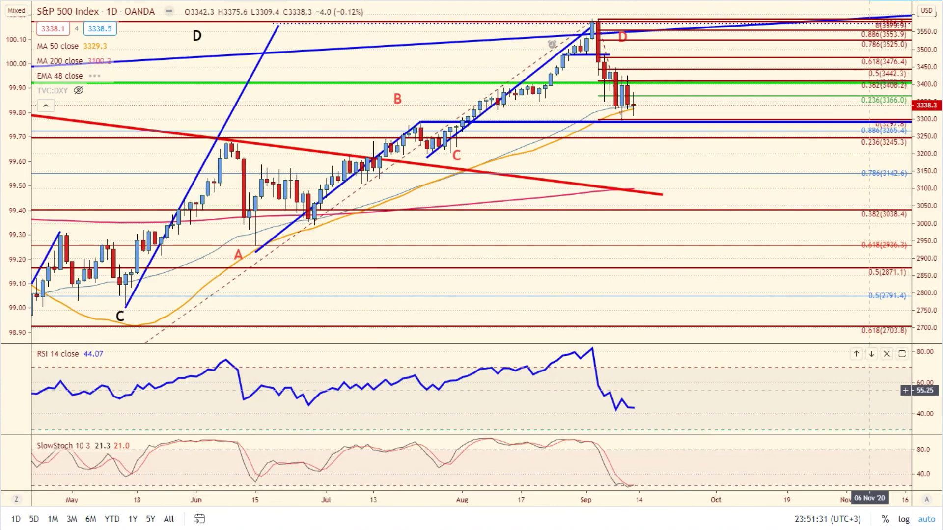
{"action": "scroll", "coordinate": [856, 381], "scroll_direction": "down", "scroll_amount": 3}
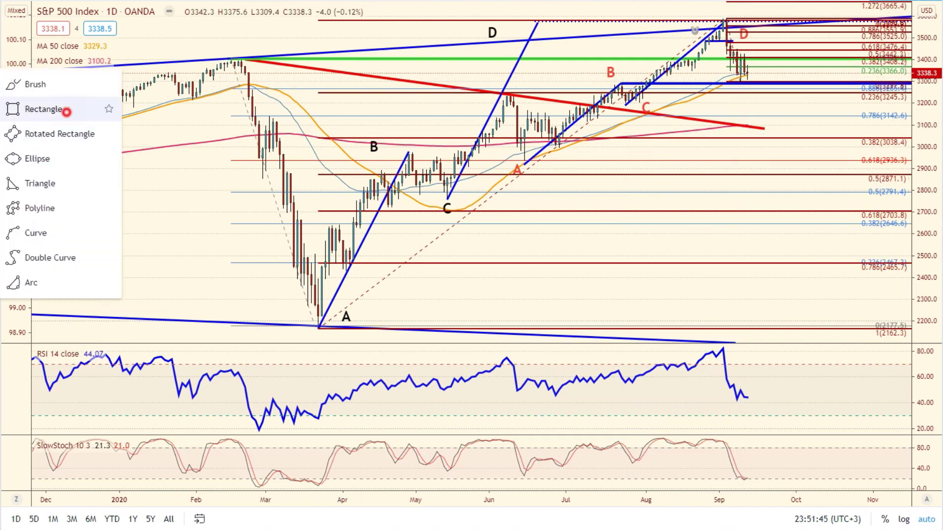
- Draw a rectangle from 09 Sep down to about 3110 and lower the red trendline's right end
{"action": "left_click", "coordinate": [63, 108]}
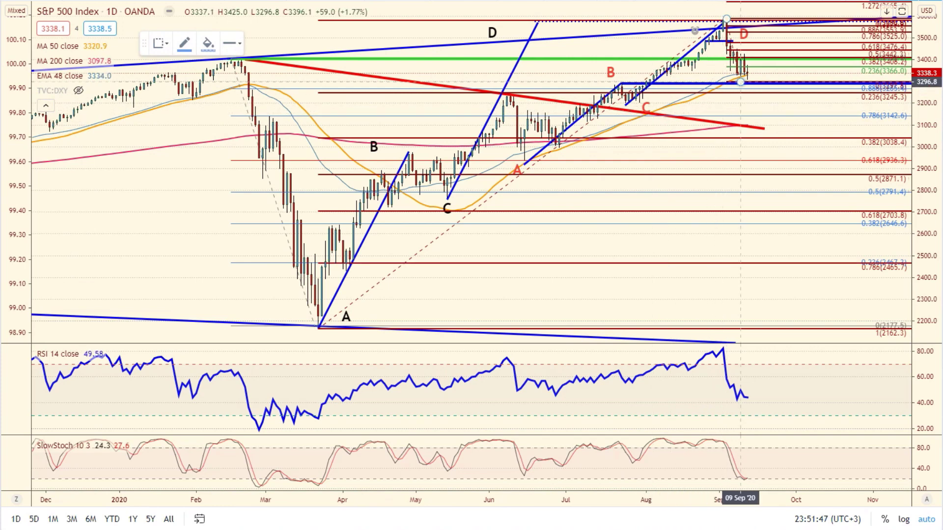
{"action": "left_click_drag", "start_coordinate": [741, 82], "coordinate": [765, 123]}
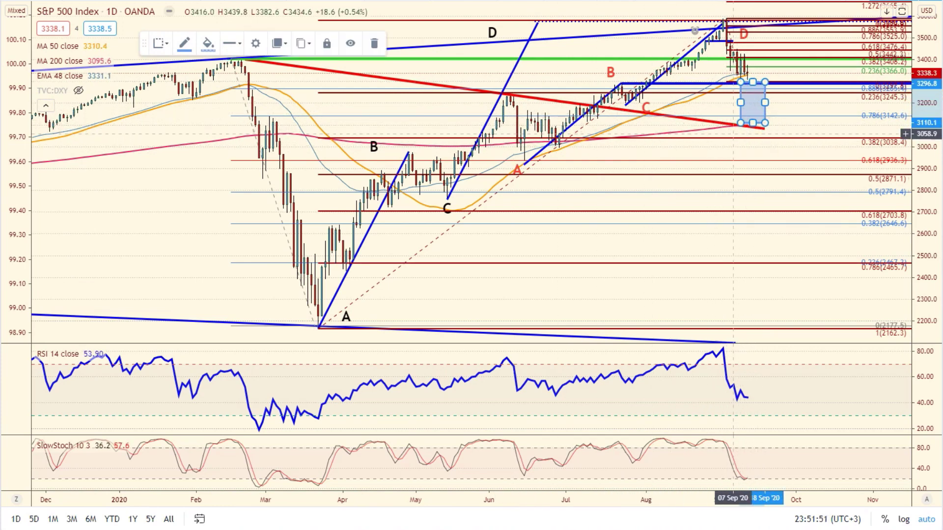
{"action": "left_click", "coordinate": [761, 128]}
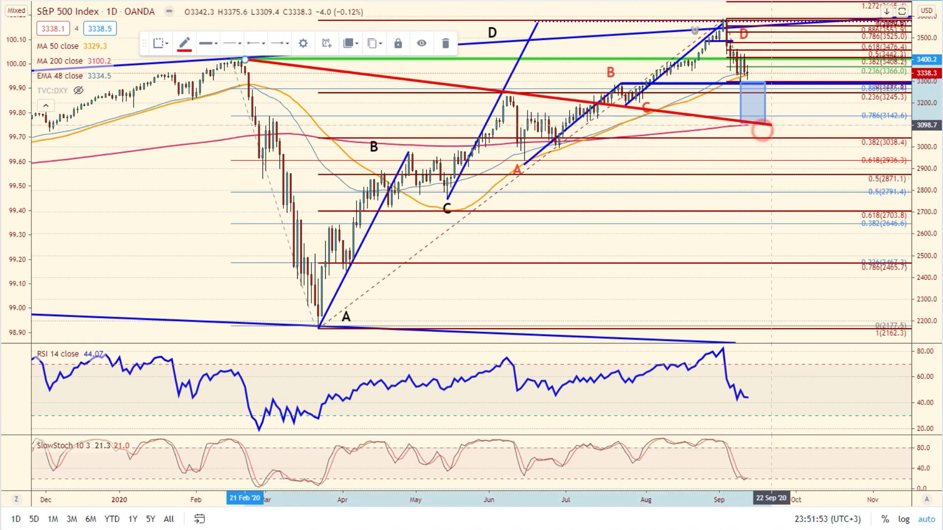
{"action": "left_click_drag", "start_coordinate": [762, 130], "coordinate": [772, 132]}
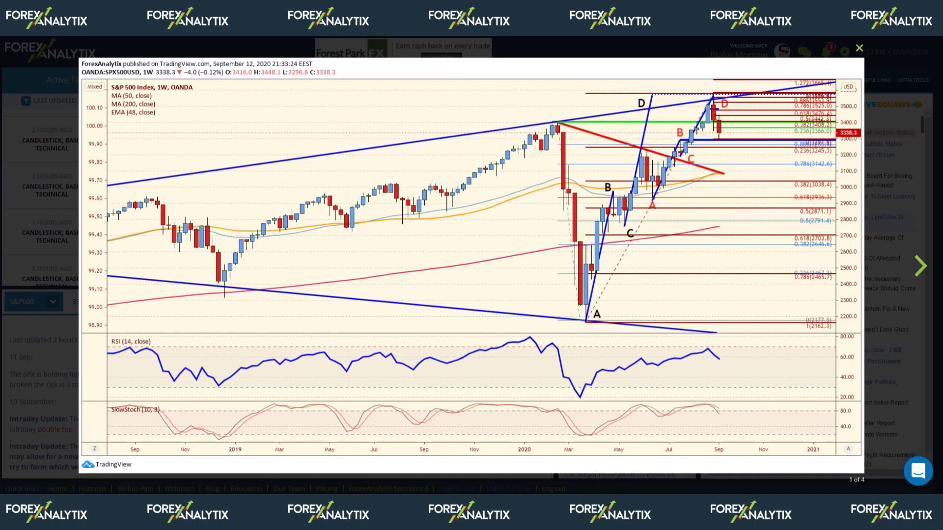
- Close the S&P 500 chart, collapse its panel, and enlarge WTI's weekly chart
{"action": "key", "text": "Escape"}
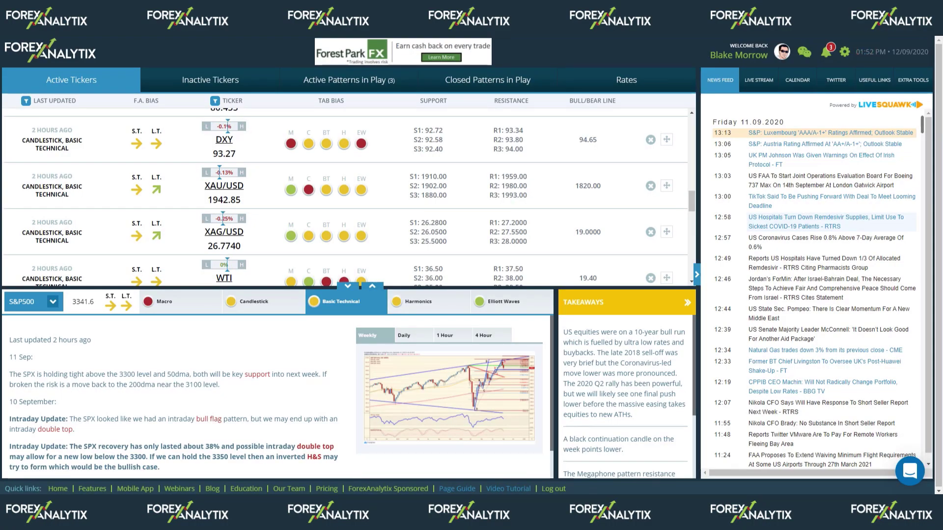
{"action": "left_click", "coordinate": [348, 286]}
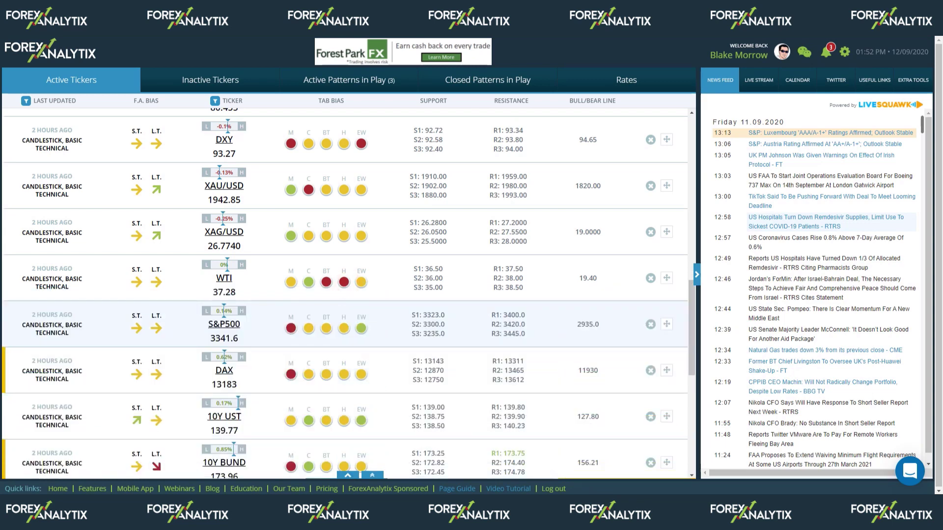
{"action": "left_click", "coordinate": [224, 278]}
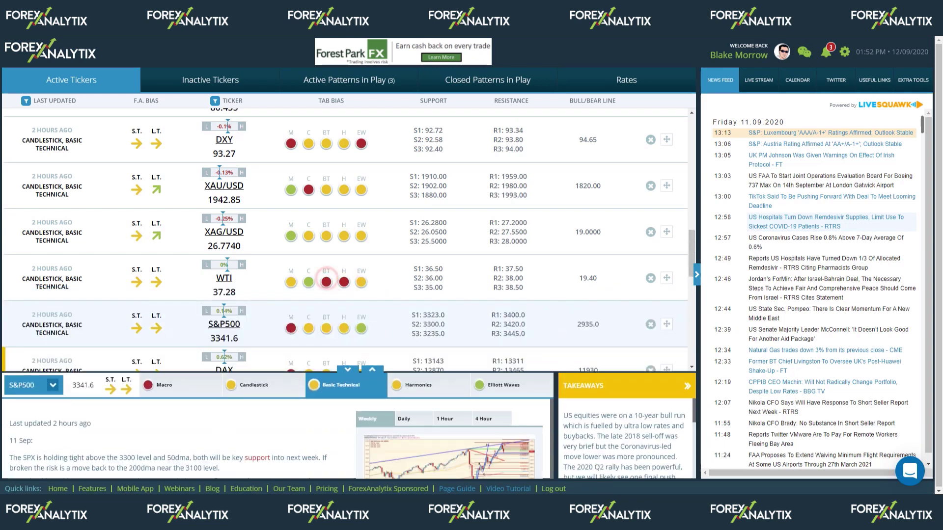
{"action": "left_click", "coordinate": [491, 395]}
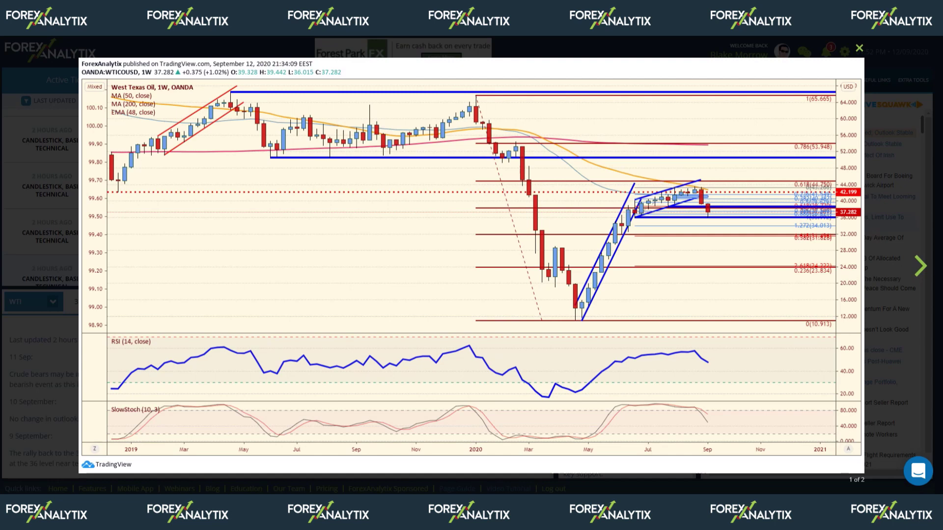
- Show the daily WTI chart, then close the enlarged view
{"action": "key", "text": "Right"}
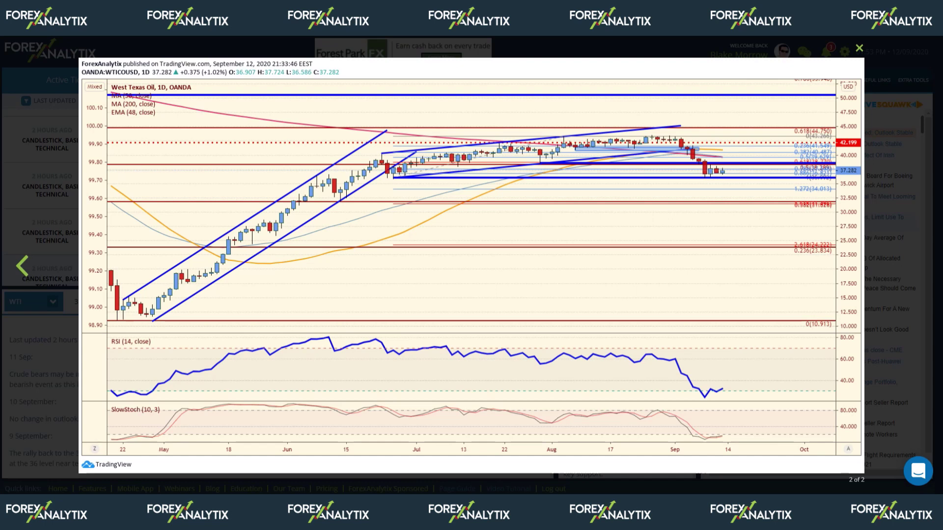
{"action": "left_click", "coordinate": [859, 47]}
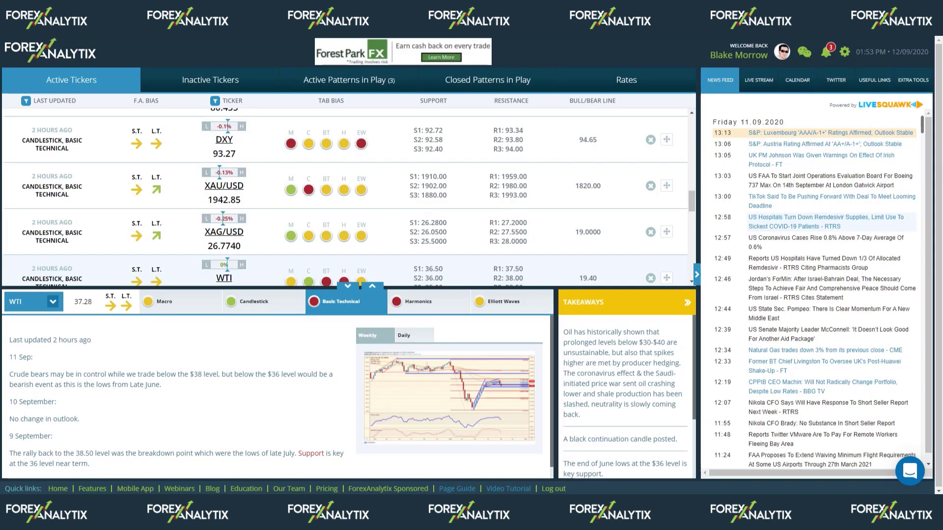
- Return to the public home page using the dashboard's Home quick link
{"action": "left_click", "coordinate": [58, 489]}
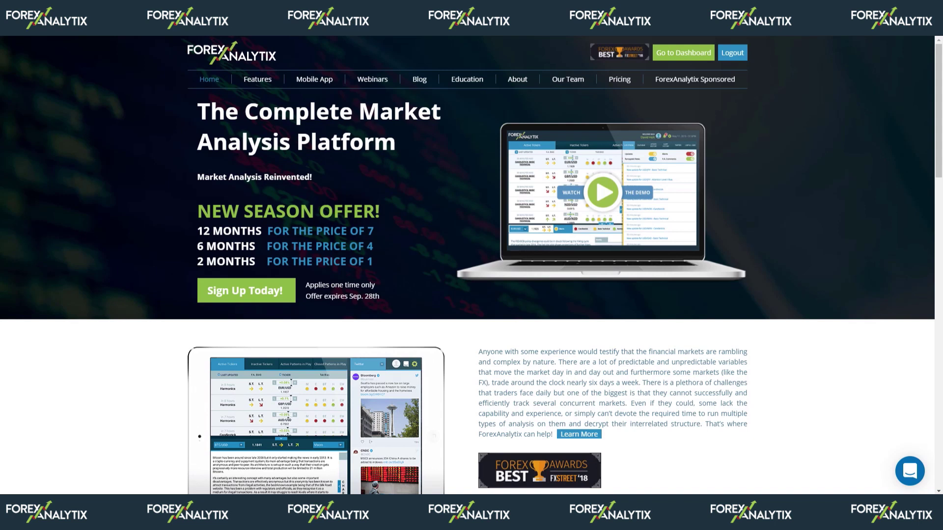
{"action": "left_click", "coordinate": [381, 246]}
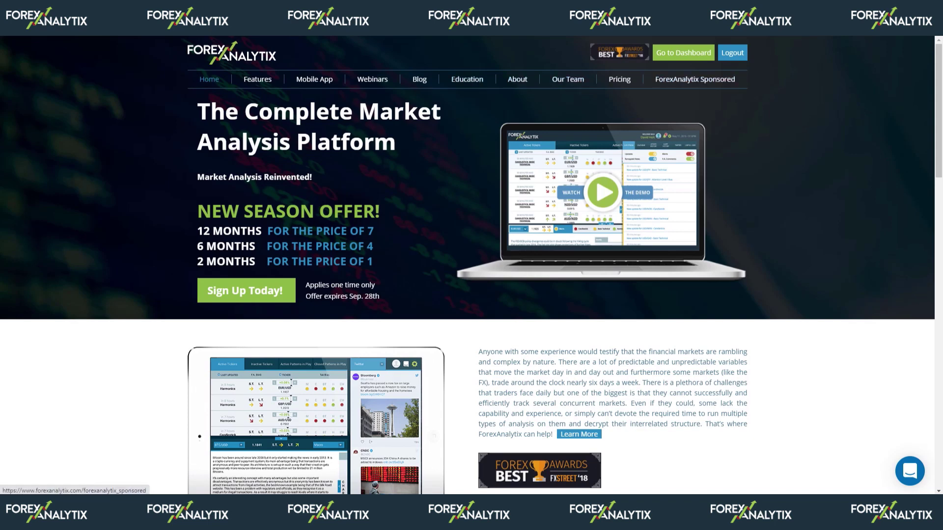
- Open the Pricing page and look over the Premium and Lite plans
{"action": "left_click", "coordinate": [619, 80]}
{"action": "scroll", "coordinate": [620, 81], "scroll_direction": "down", "scroll_amount": 3}
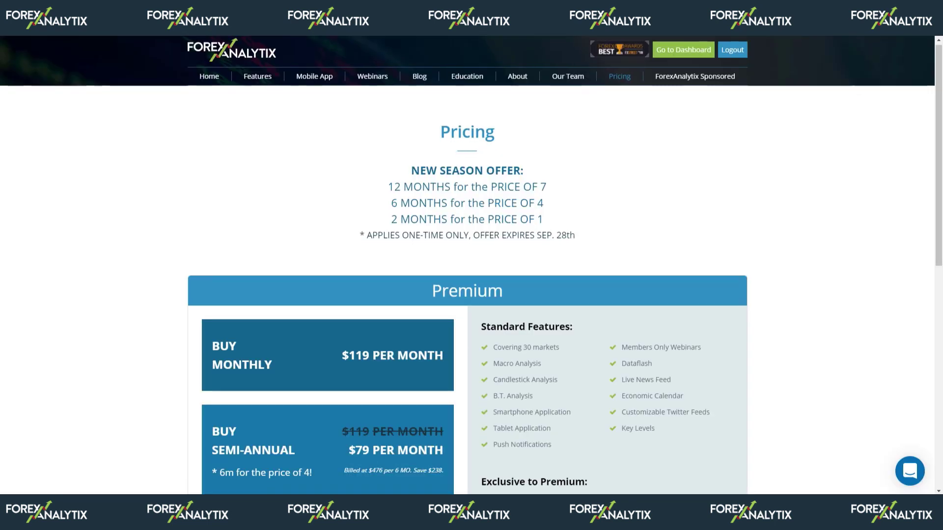
{"action": "scroll", "coordinate": [467, 265], "scroll_direction": "down", "scroll_amount": 1}
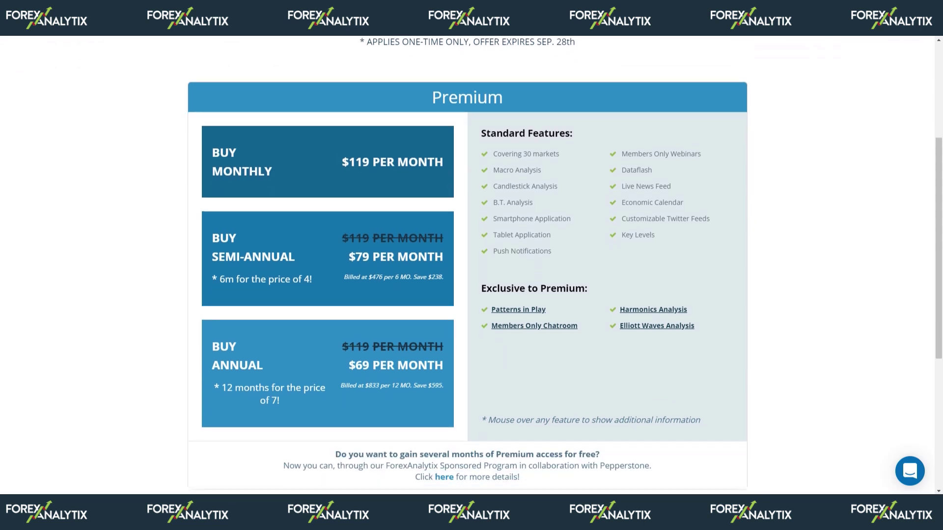
{"action": "scroll", "coordinate": [467, 265], "scroll_direction": "down", "scroll_amount": 5}
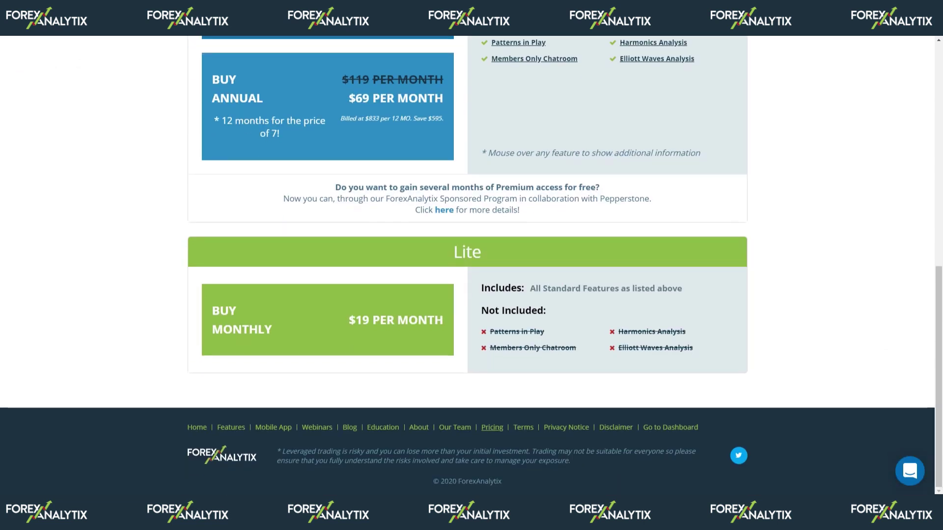
{"action": "scroll", "coordinate": [467, 265], "scroll_direction": "up", "scroll_amount": 8}
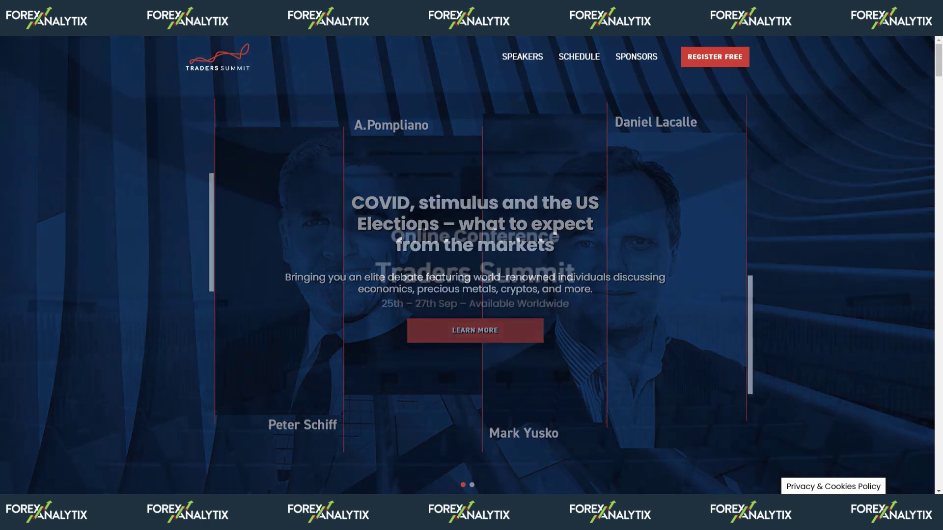
{"action": "scroll", "coordinate": [467, 265], "scroll_direction": "down", "scroll_amount": 4}
{"action": "scroll", "coordinate": [467, 265], "scroll_direction": "down", "scroll_amount": 4}
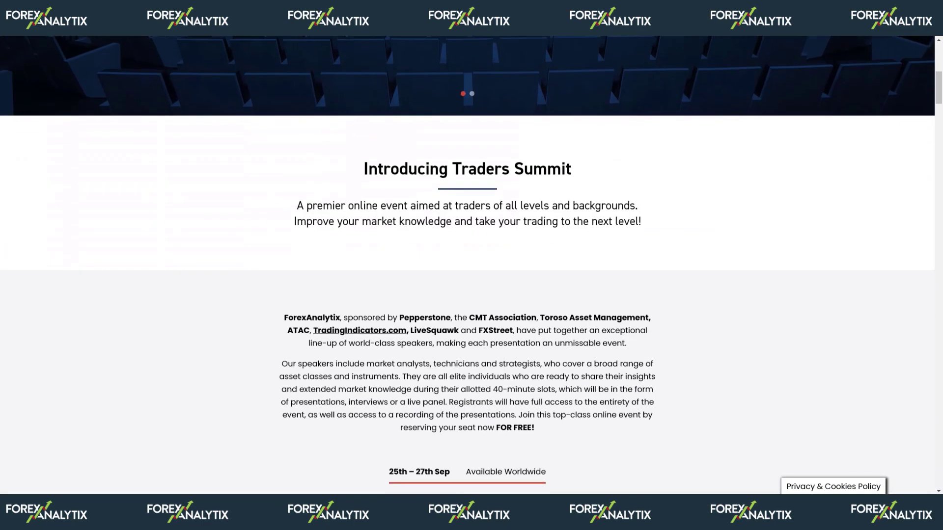
{"action": "scroll", "coordinate": [467, 265], "scroll_direction": "down", "scroll_amount": 7}
{"action": "scroll", "coordinate": [467, 265], "scroll_direction": "down", "scroll_amount": 7}
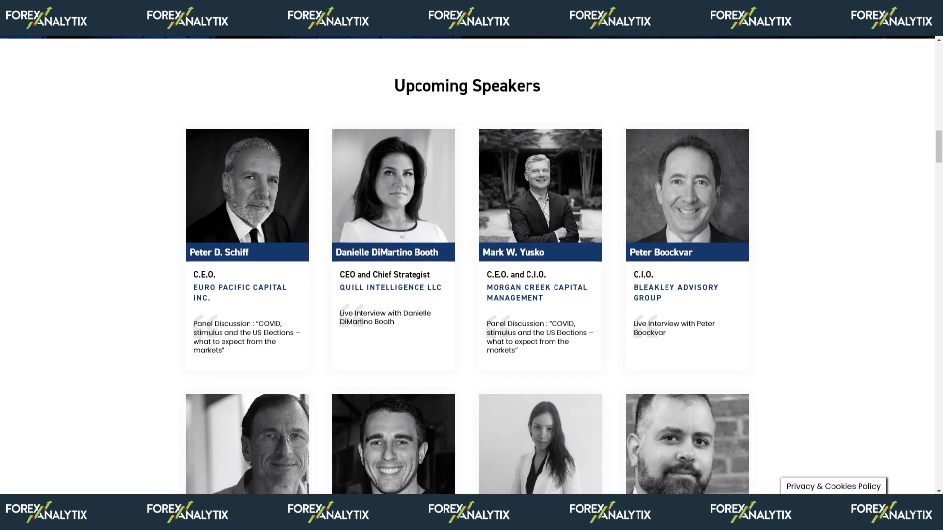
{"action": "scroll", "coordinate": [466, 265], "scroll_direction": "down", "scroll_amount": 3}
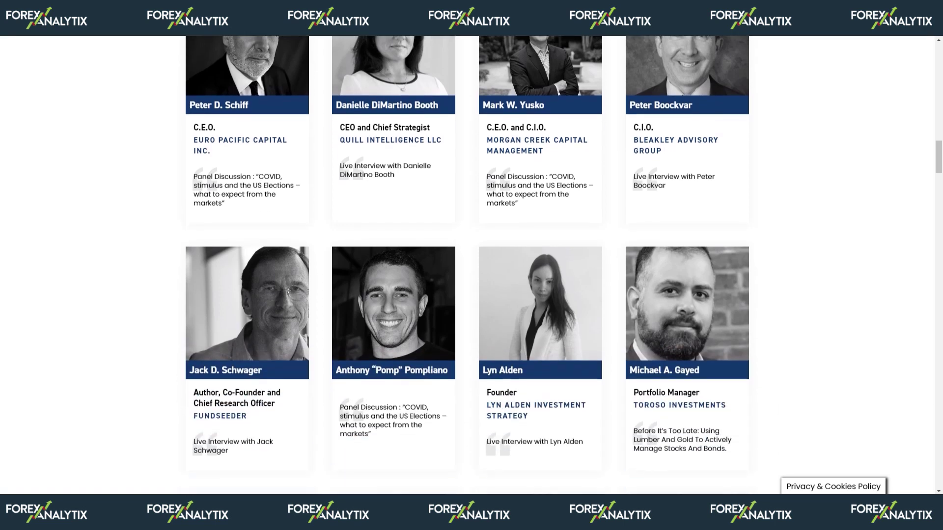
{"action": "scroll", "coordinate": [467, 265], "scroll_direction": "down", "scroll_amount": 2}
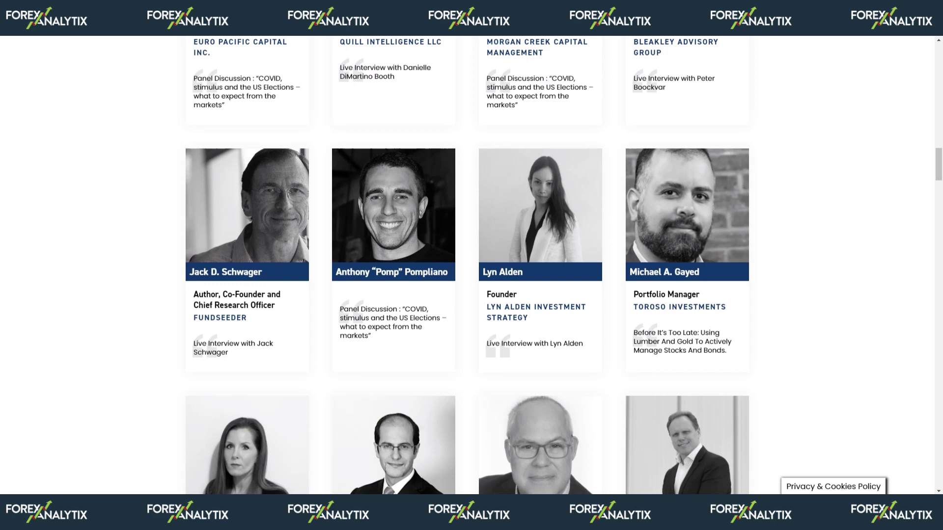
{"action": "scroll", "coordinate": [466, 266], "scroll_direction": "down", "scroll_amount": 3}
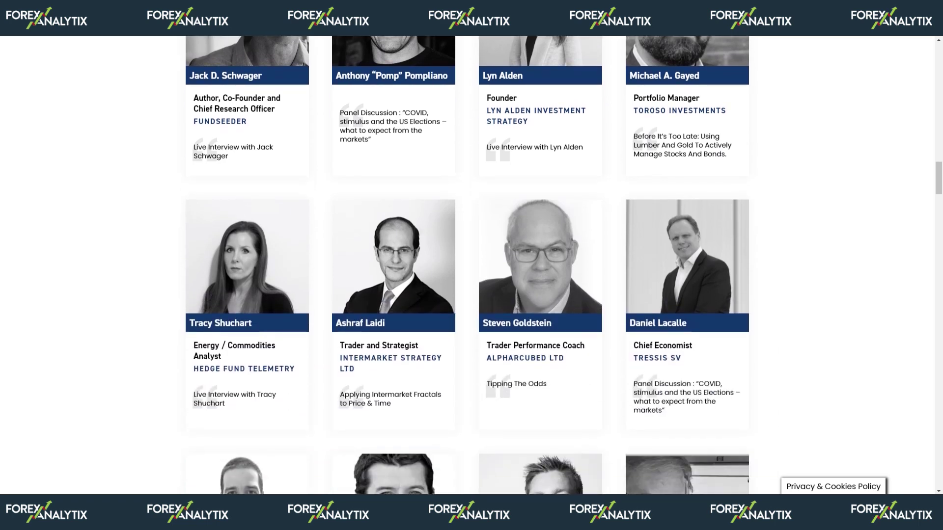
{"action": "scroll", "coordinate": [467, 265], "scroll_direction": "down", "scroll_amount": 4}
{"action": "scroll", "coordinate": [467, 265], "scroll_direction": "down", "scroll_amount": 3}
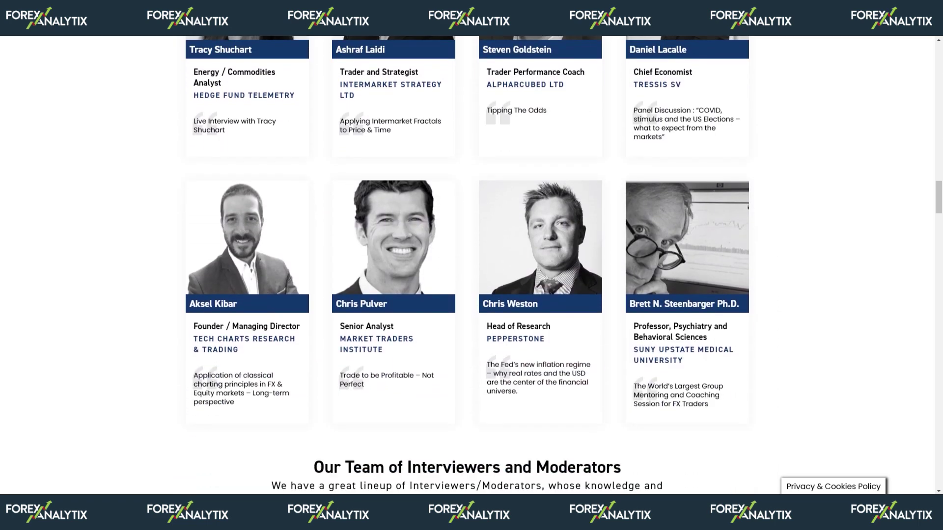
{"action": "scroll", "coordinate": [467, 265], "scroll_direction": "up", "scroll_amount": 12}
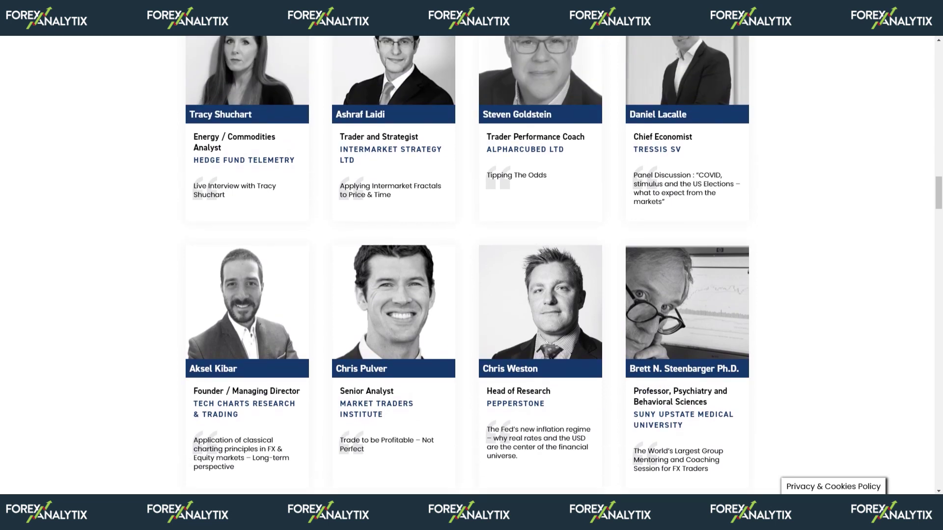
{"action": "scroll", "coordinate": [467, 265], "scroll_direction": "up", "scroll_amount": 8}
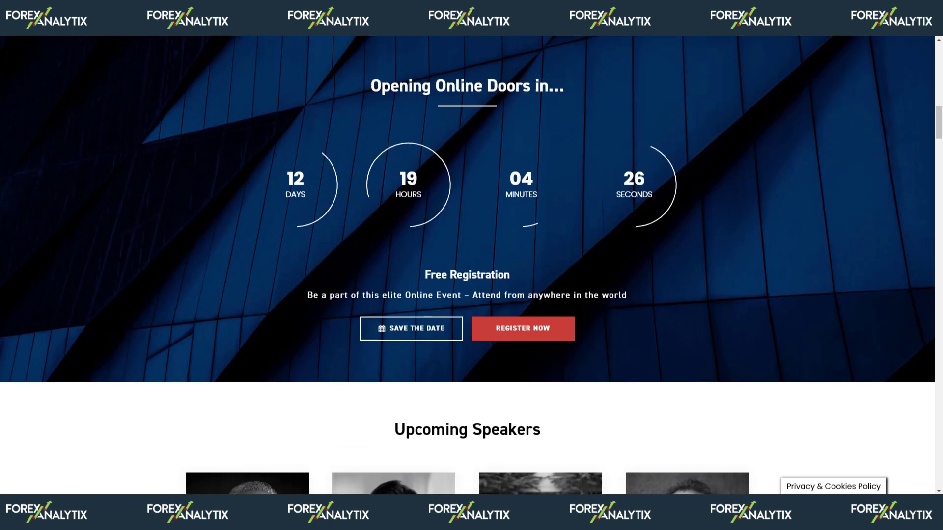
{"action": "scroll", "coordinate": [466, 266], "scroll_direction": "up", "scroll_amount": 2}
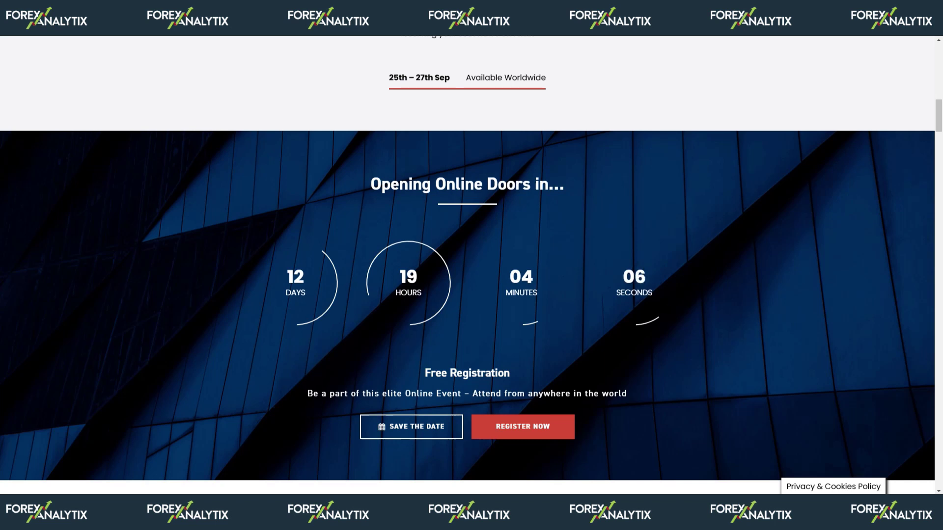
{"action": "scroll", "coordinate": [472, 265], "scroll_direction": "up", "scroll_amount": 3}
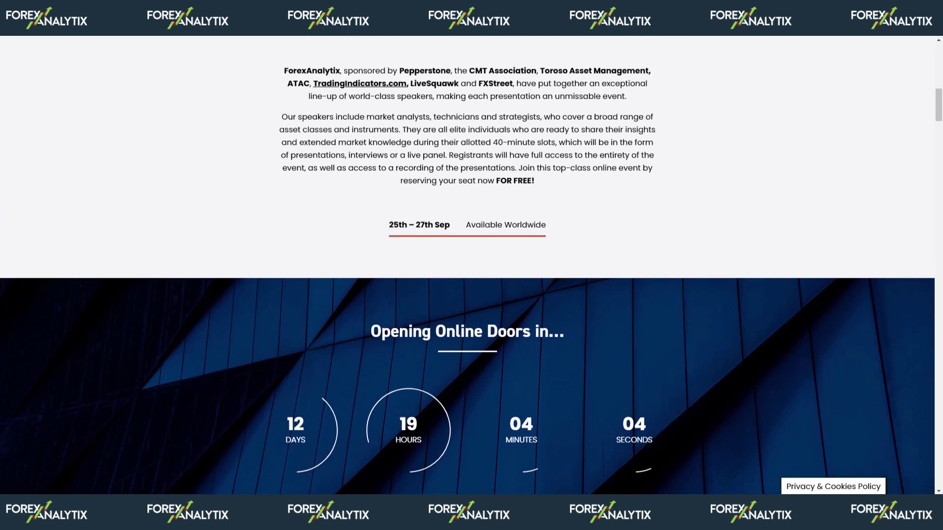
{"action": "scroll", "coordinate": [471, 265], "scroll_direction": "up", "scroll_amount": 3}
{"action": "scroll", "coordinate": [471, 266], "scroll_direction": "up", "scroll_amount": 3}
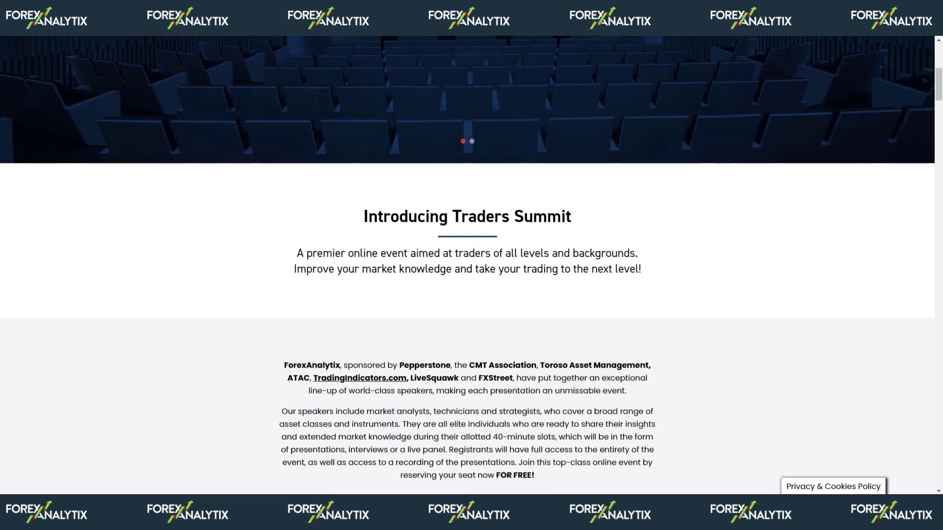
{"action": "scroll", "coordinate": [472, 266], "scroll_direction": "down", "scroll_amount": 3}
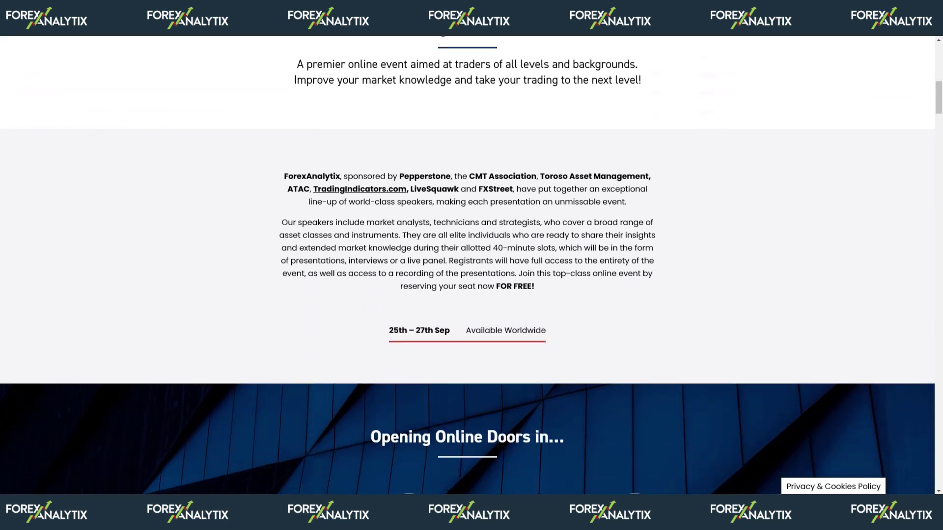
{"action": "scroll", "coordinate": [468, 265], "scroll_direction": "down", "scroll_amount": 3}
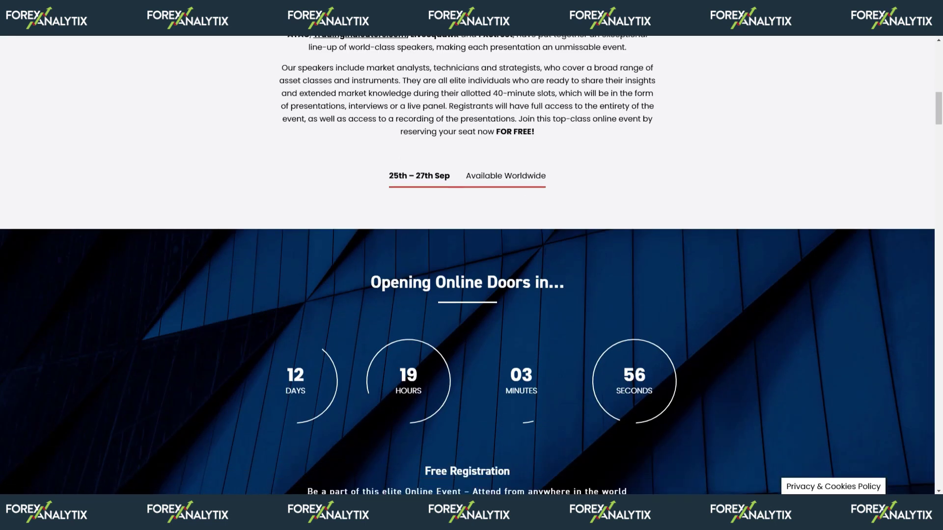
{"action": "scroll", "coordinate": [467, 265], "scroll_direction": "down", "scroll_amount": 3}
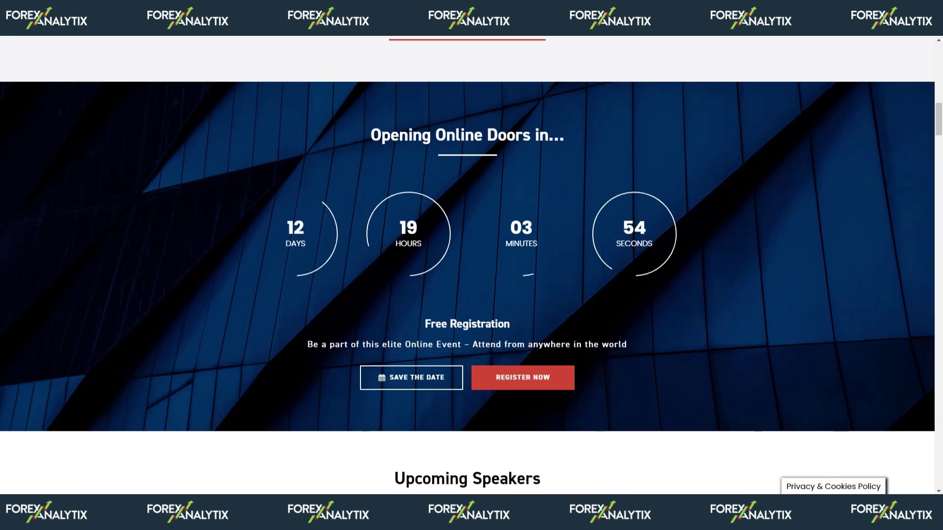
{"action": "scroll", "coordinate": [468, 265], "scroll_direction": "down", "scroll_amount": 5}
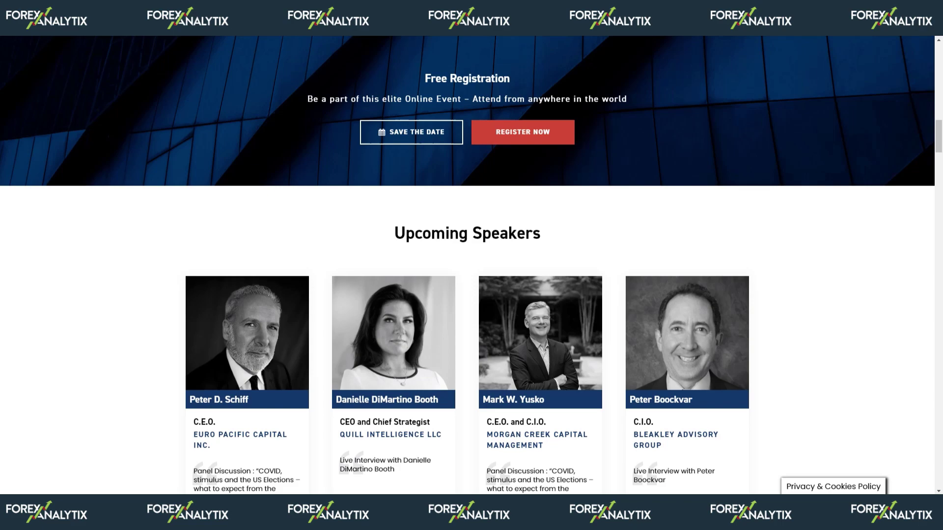
{"action": "scroll", "coordinate": [468, 265], "scroll_direction": "down", "scroll_amount": 10}
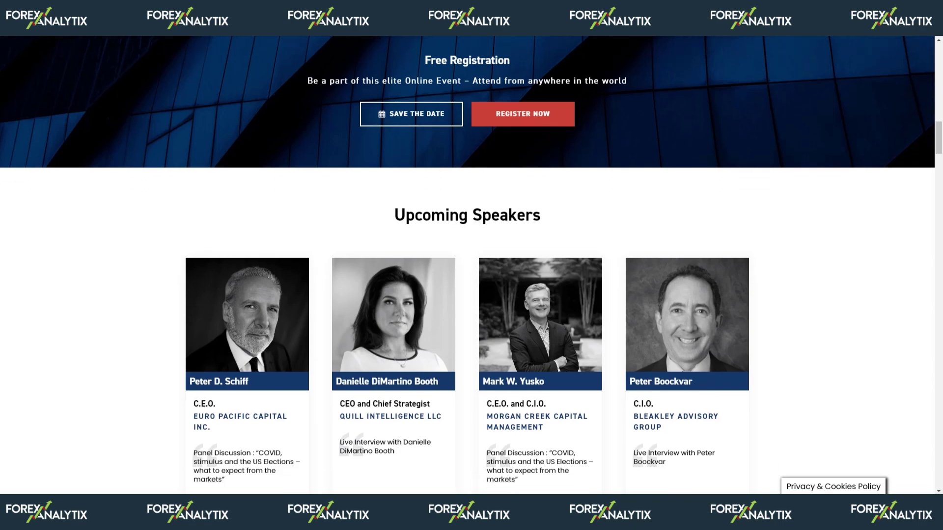
{"action": "scroll", "coordinate": [467, 265], "scroll_direction": "down", "scroll_amount": 6}
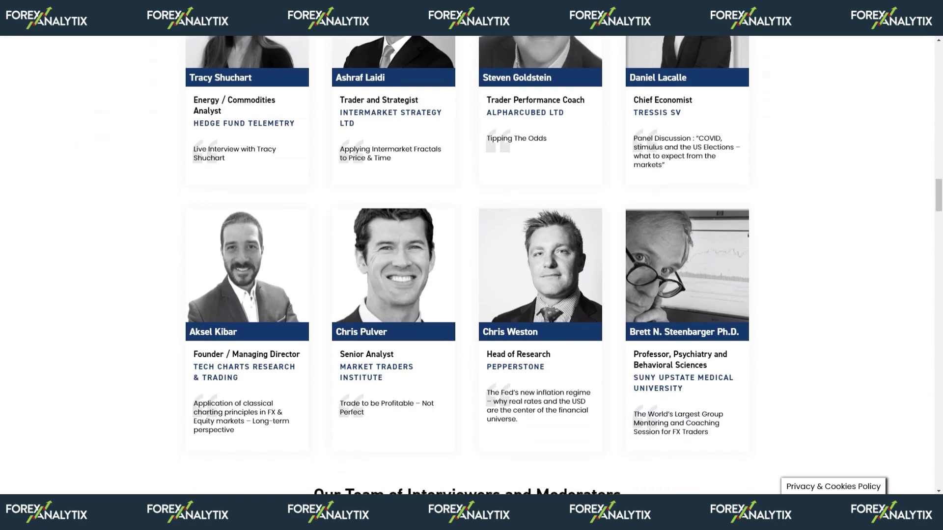
{"action": "scroll", "coordinate": [467, 265], "scroll_direction": "up", "scroll_amount": 14}
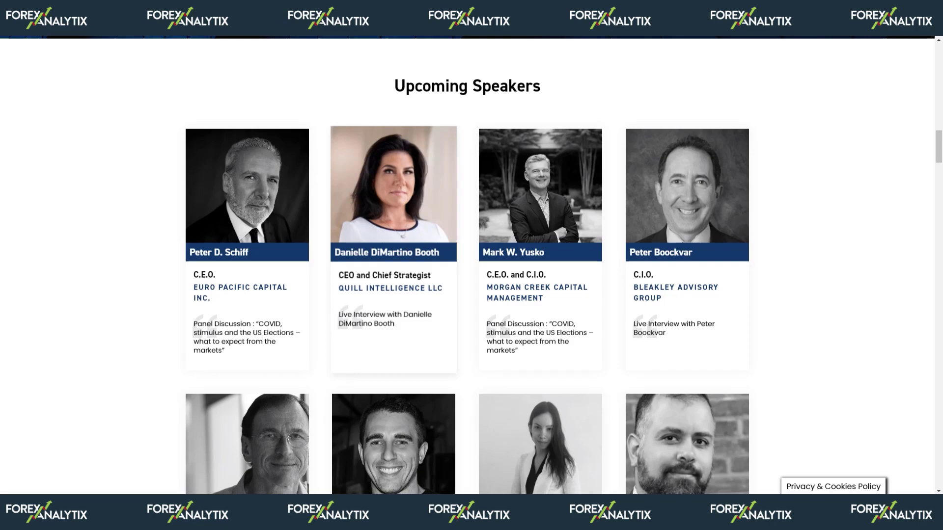
{"action": "scroll", "coordinate": [467, 265], "scroll_direction": "up", "scroll_amount": 15}
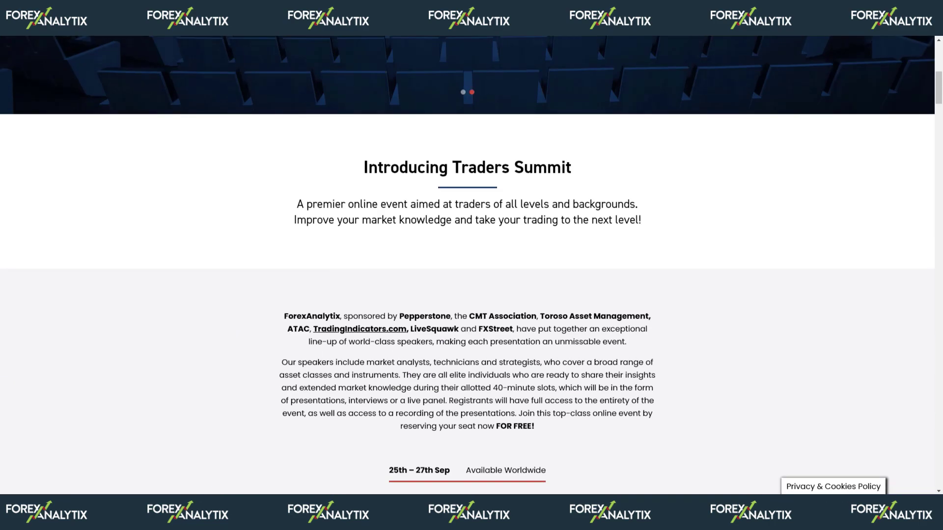
{"action": "scroll", "coordinate": [467, 265], "scroll_direction": "up", "scroll_amount": 8}
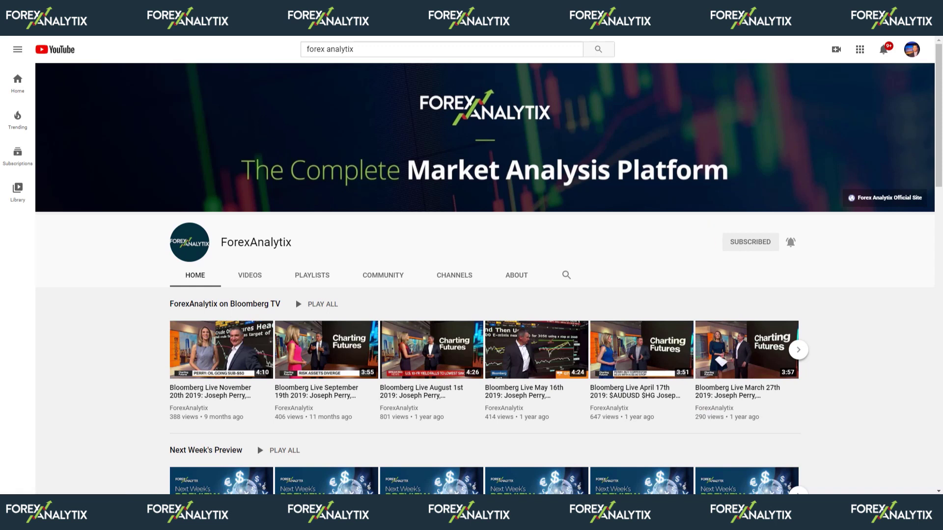
- Set the ForexAnalytix channel bell to All notifications, then reopen the bell menu
{"action": "left_click", "coordinate": [791, 242]}
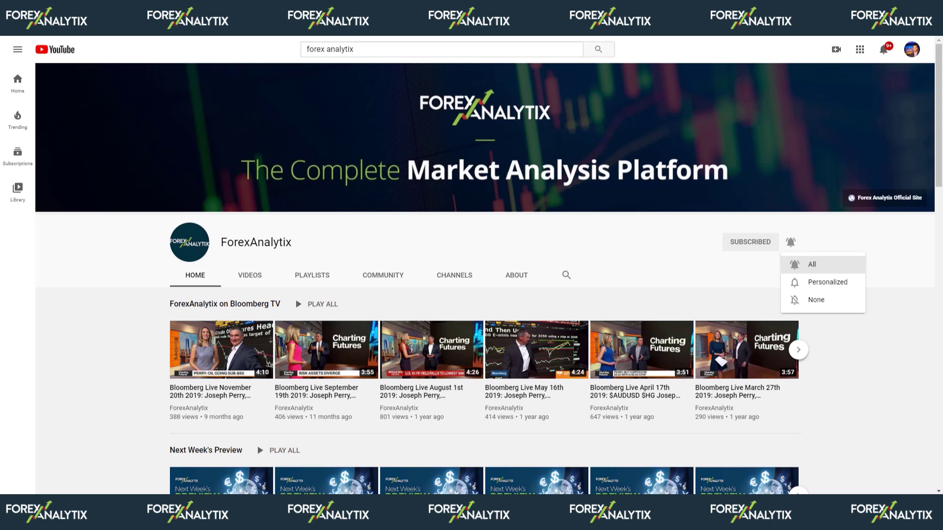
{"action": "left_click", "coordinate": [812, 264]}
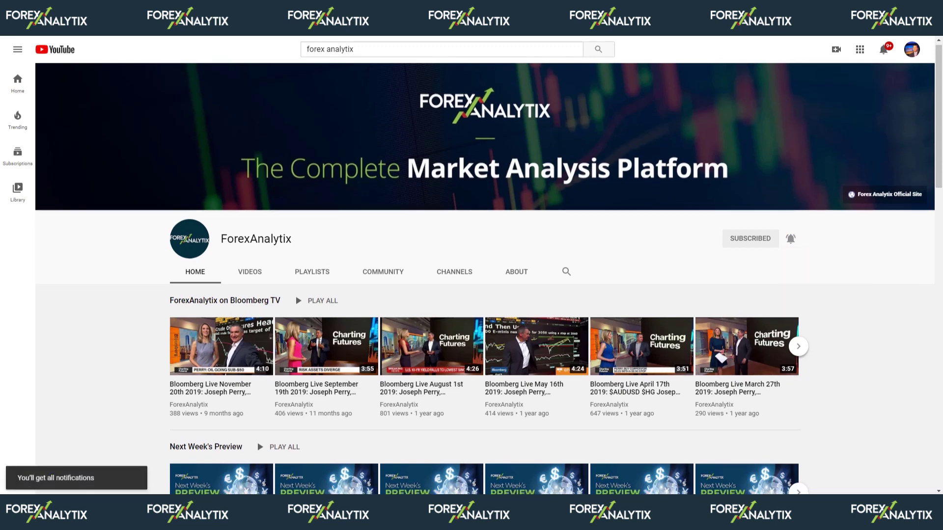
{"action": "scroll", "coordinate": [472, 275], "scroll_direction": "down", "scroll_amount": 10}
{"action": "scroll", "coordinate": [471, 275], "scroll_direction": "down", "scroll_amount": 6}
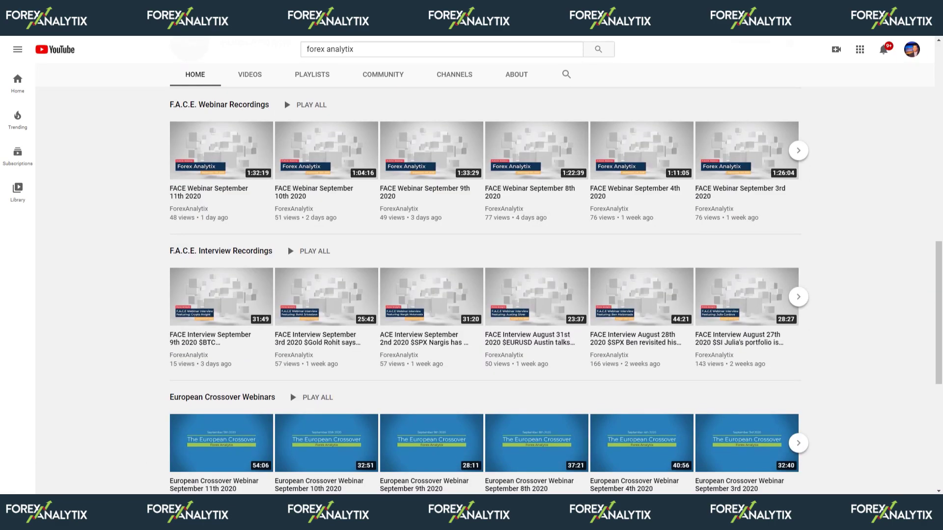
{"action": "scroll", "coordinate": [471, 275], "scroll_direction": "up", "scroll_amount": 16}
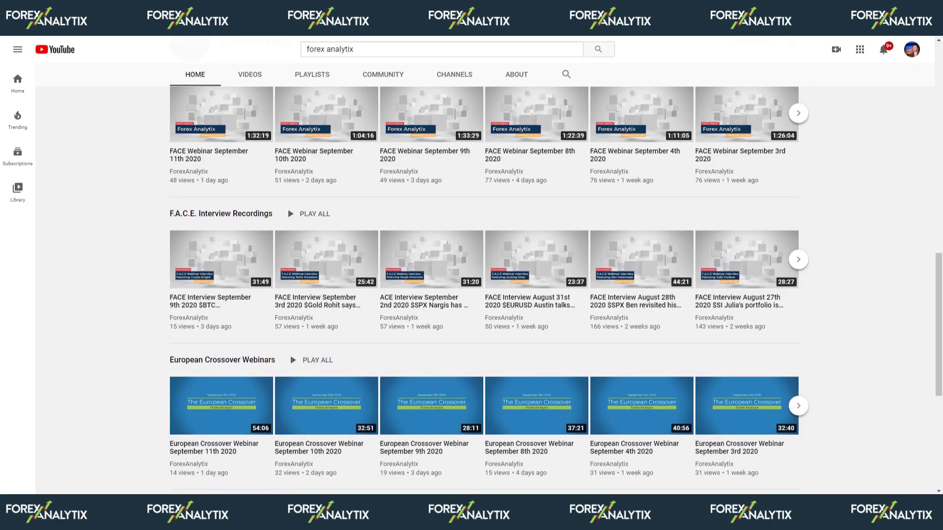
{"action": "scroll", "coordinate": [471, 275], "scroll_direction": "up", "scroll_amount": 1}
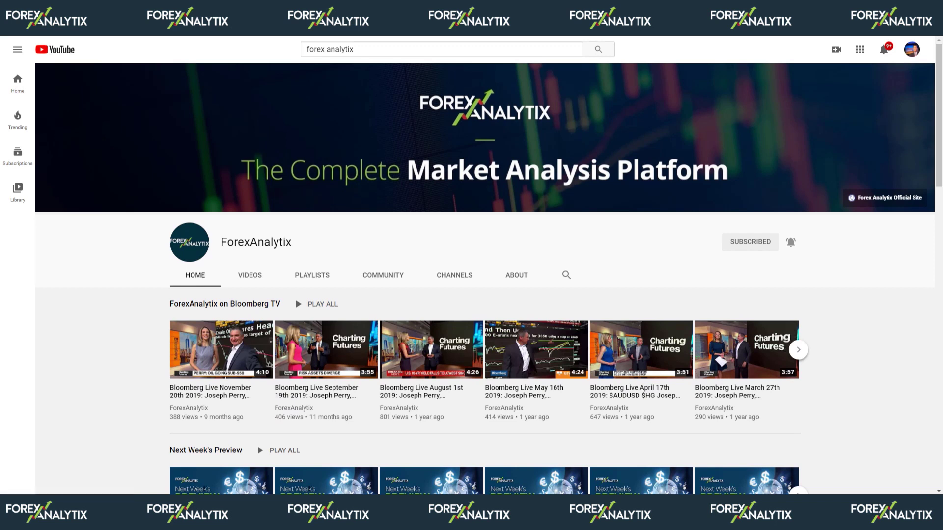
{"action": "left_click", "coordinate": [791, 242]}
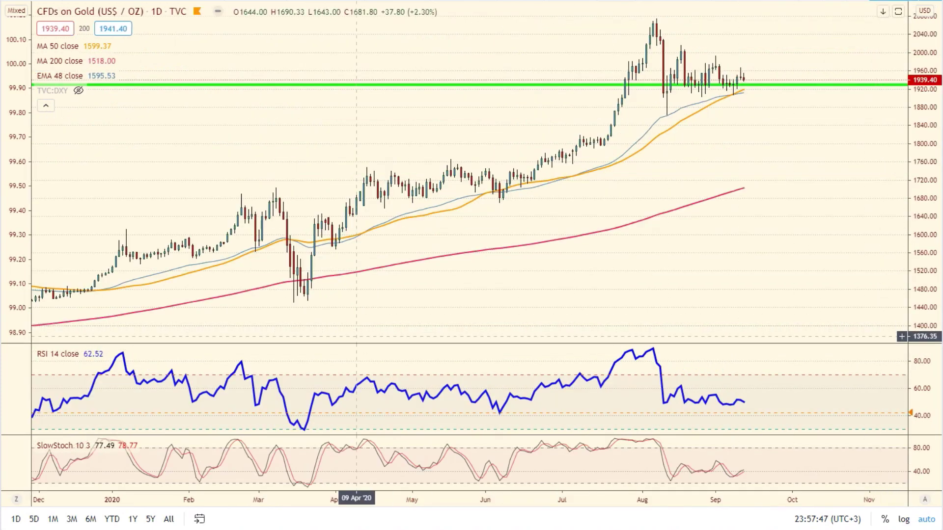
- Draw a red trend line under the August–September gold candles, nudged down to about 1901
{"action": "scroll", "coordinate": [419, 311], "scroll_direction": "down", "scroll_amount": 3}
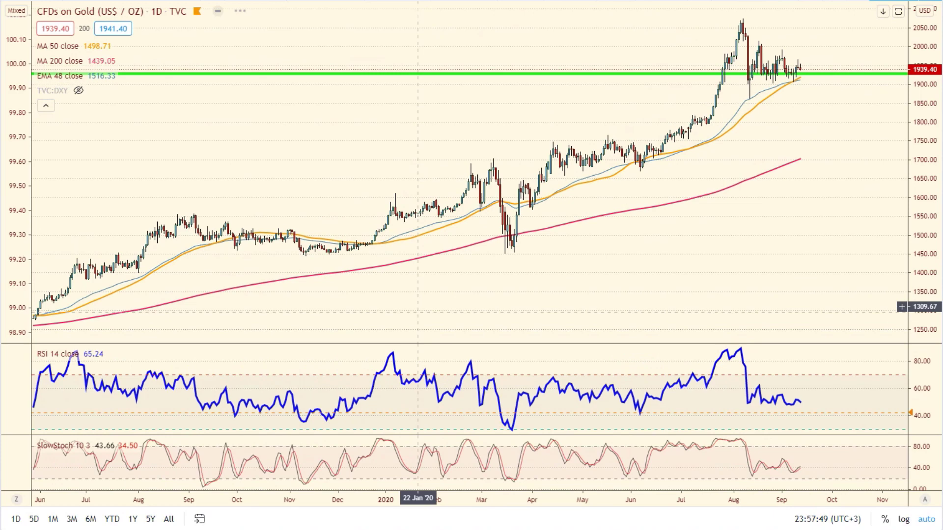
{"action": "scroll", "coordinate": [419, 311], "scroll_direction": "up", "scroll_amount": 4}
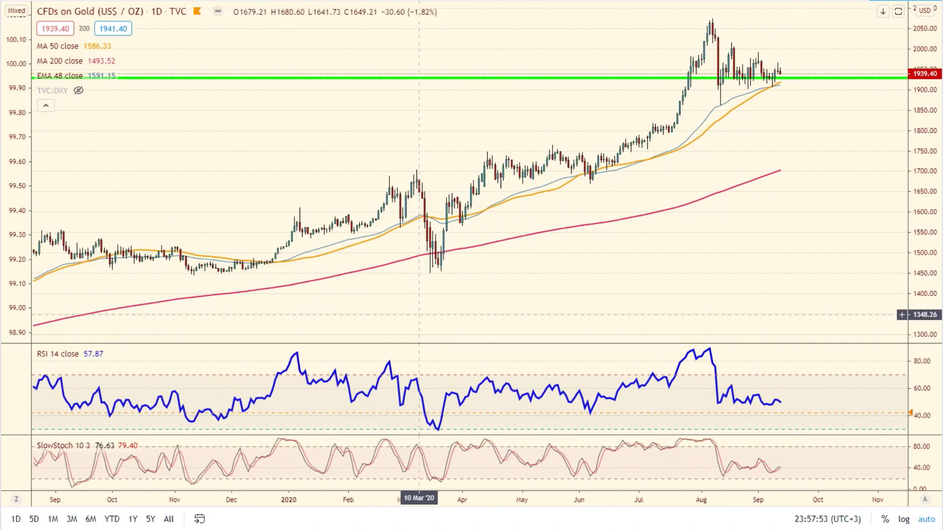
{"action": "scroll", "coordinate": [418, 314], "scroll_direction": "down", "scroll_amount": 1}
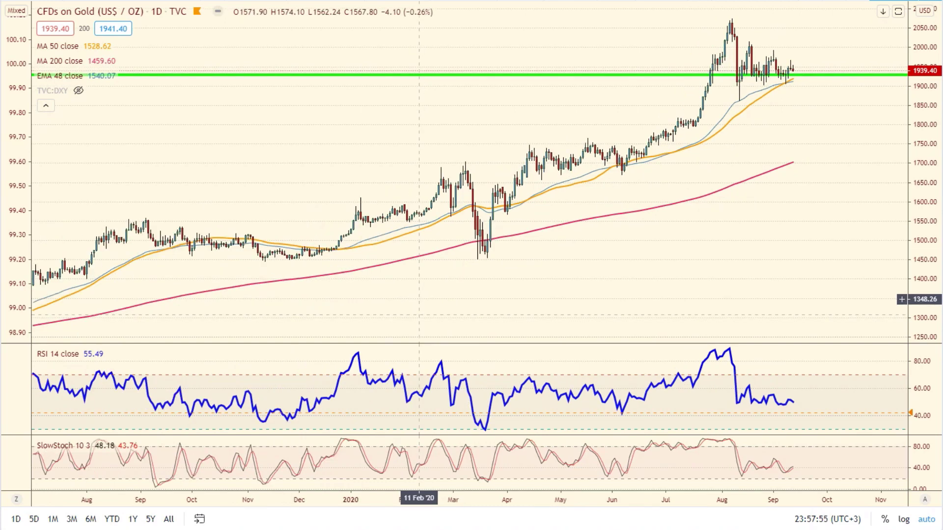
{"action": "left_click", "coordinate": [1, 37]}
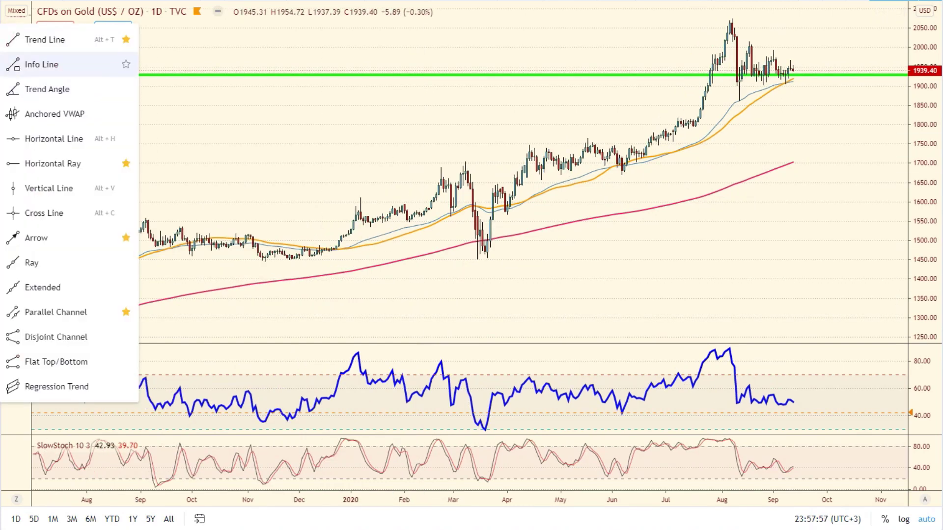
{"action": "left_click", "coordinate": [49, 63]}
{"action": "left_click", "coordinate": [756, 81]}
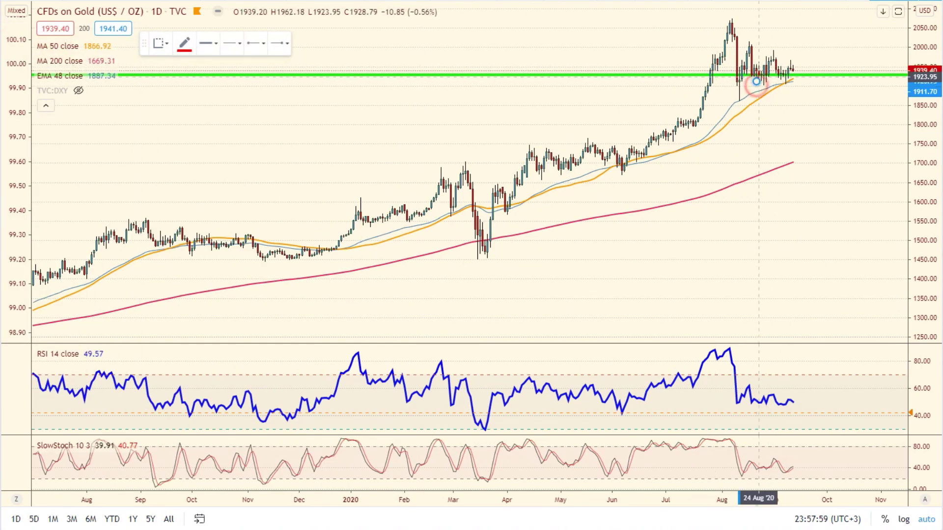
{"action": "left_click", "coordinate": [805, 80]}
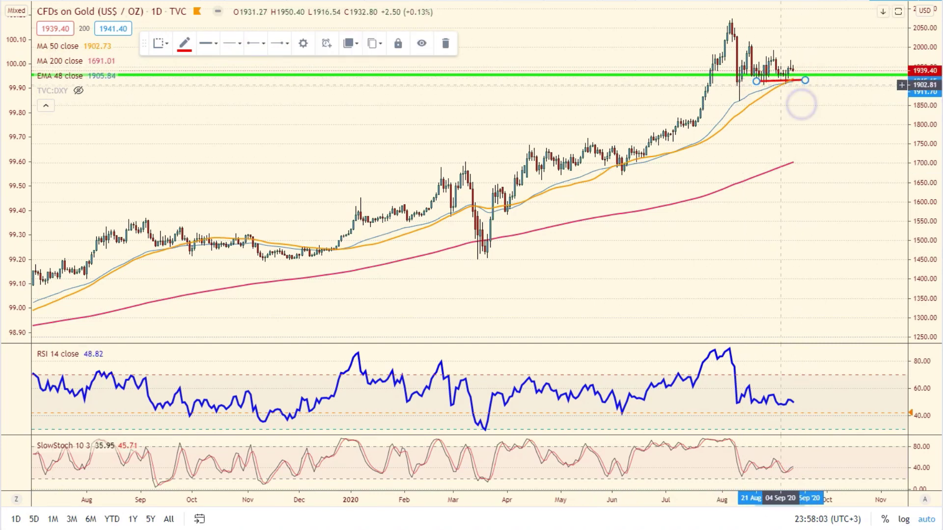
{"action": "left_click_drag", "start_coordinate": [781, 83], "coordinate": [781, 86]}
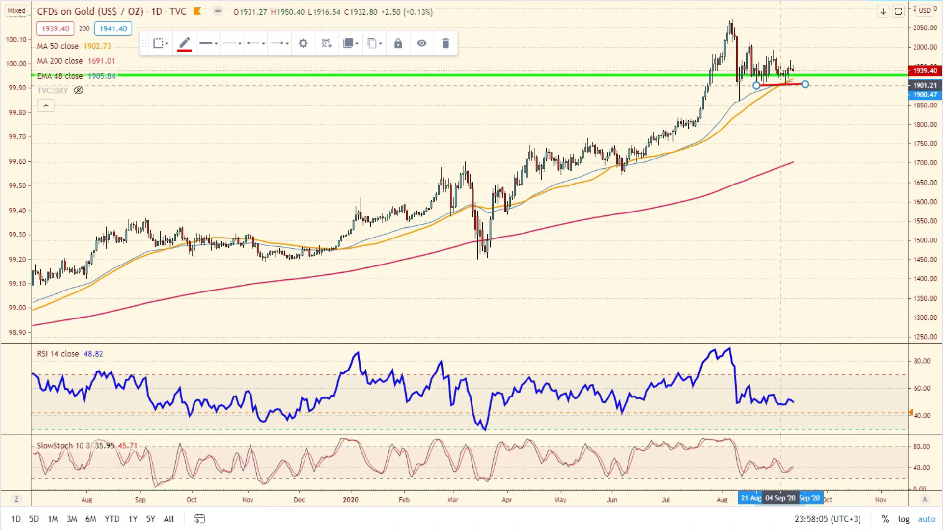
{"action": "left_click", "coordinate": [806, 120]}
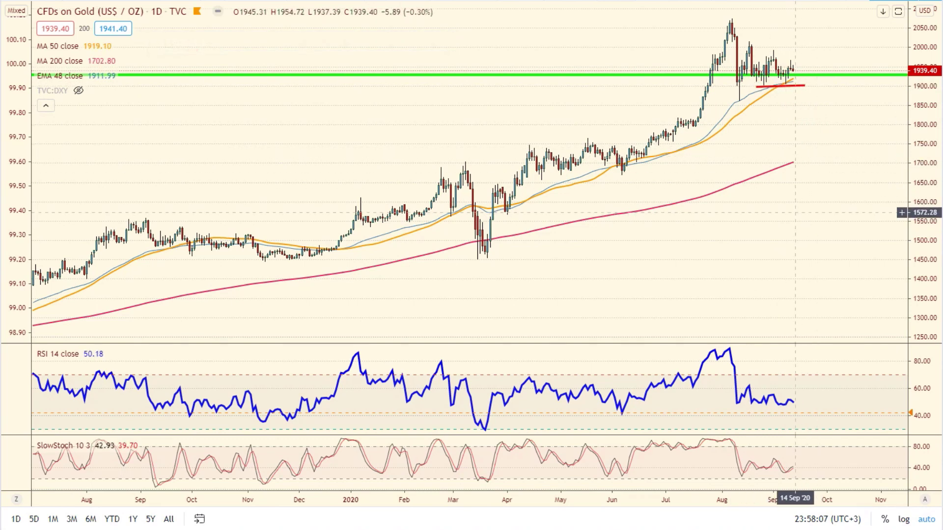
- Draw a rising red trendline from the March 2020 gold low up past the recent candles
{"action": "scroll", "coordinate": [789, 226], "scroll_direction": "down", "scroll_amount": 3}
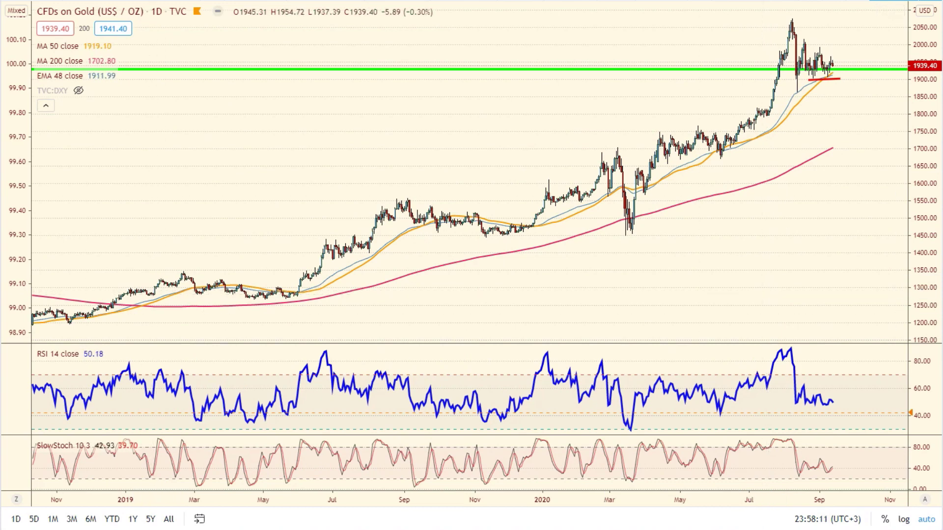
{"action": "left_click", "coordinate": [630, 234]}
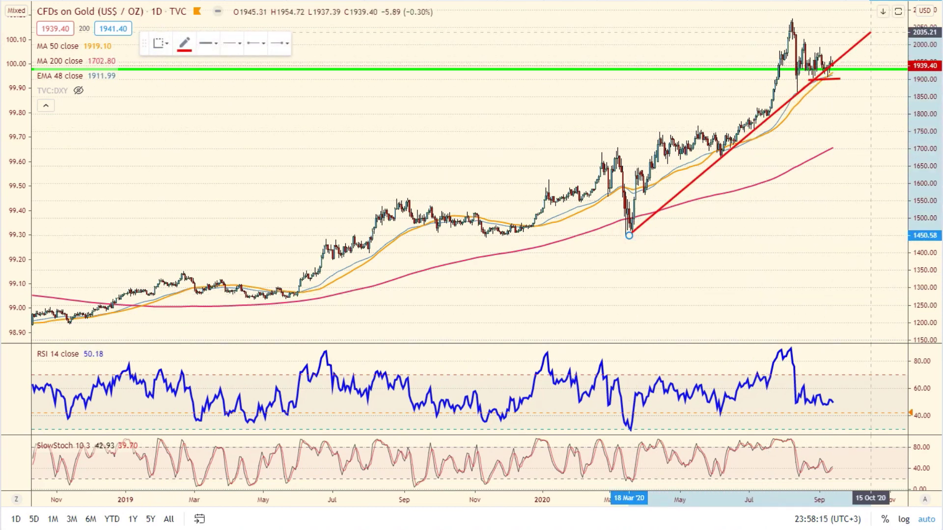
{"action": "left_click", "coordinate": [871, 37]}
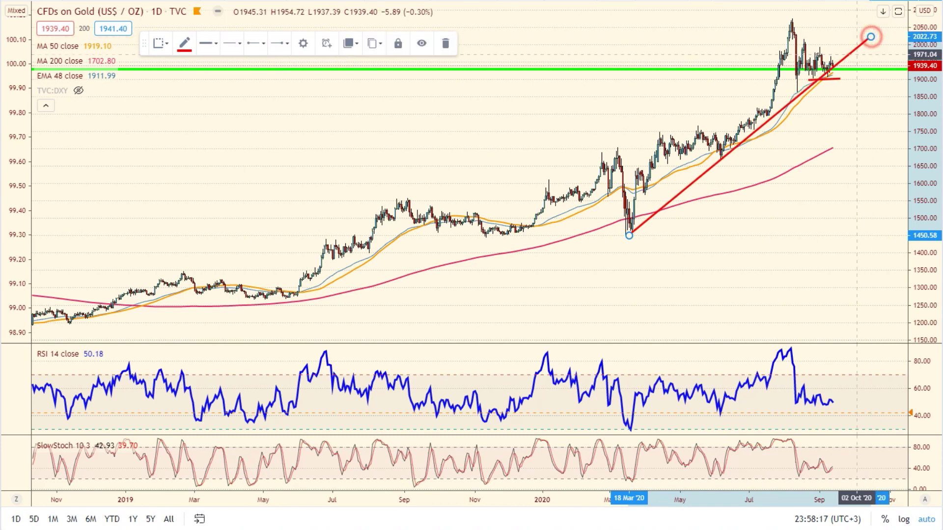
{"action": "left_click", "coordinate": [769, 194]}
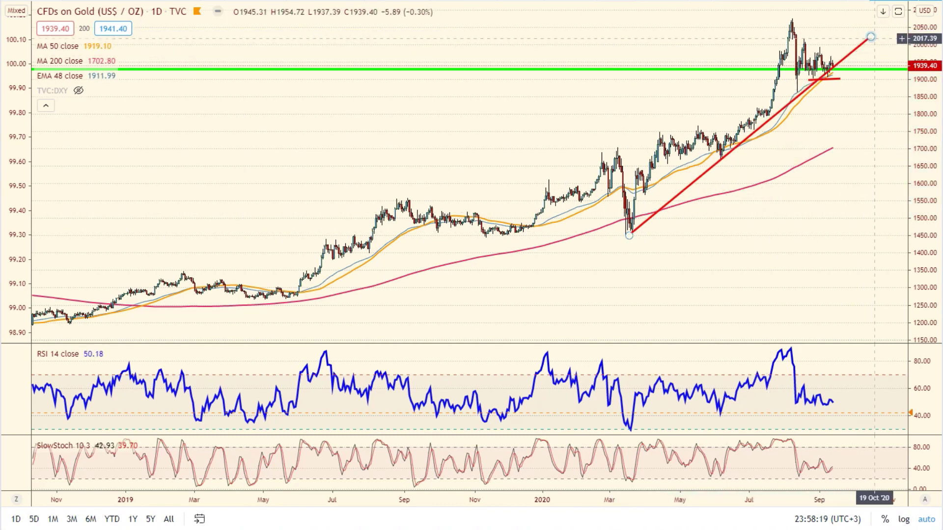
{"action": "left_click", "coordinate": [871, 36]}
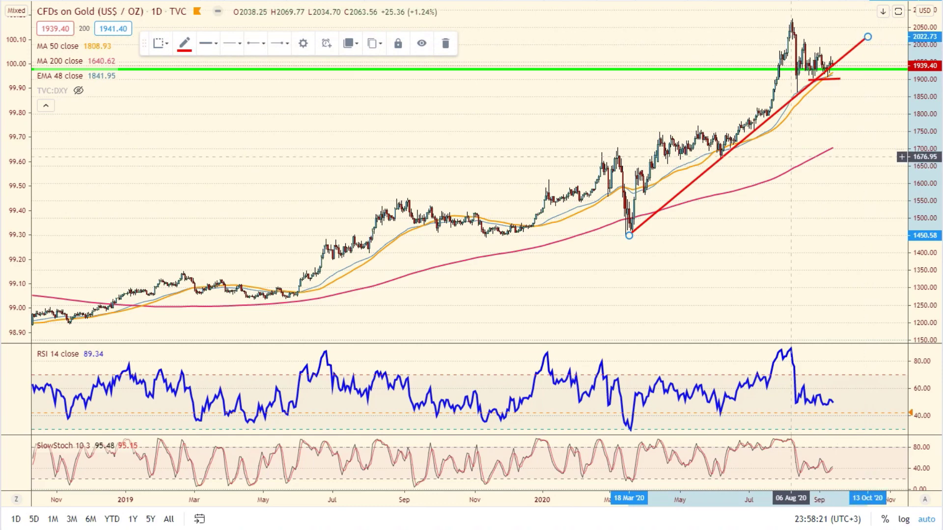
{"action": "scroll", "coordinate": [786, 169], "scroll_direction": "up", "scroll_amount": 1}
{"action": "scroll", "coordinate": [786, 169], "scroll_direction": "down", "scroll_amount": 5}
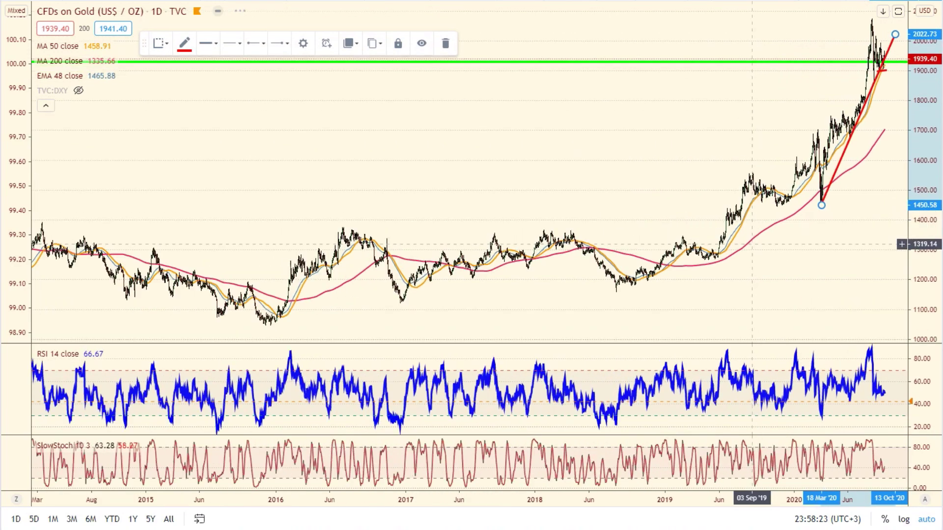
{"action": "scroll", "coordinate": [744, 248], "scroll_direction": "down", "scroll_amount": 1}
{"action": "scroll", "coordinate": [695, 239], "scroll_direction": "up", "scroll_amount": 5}
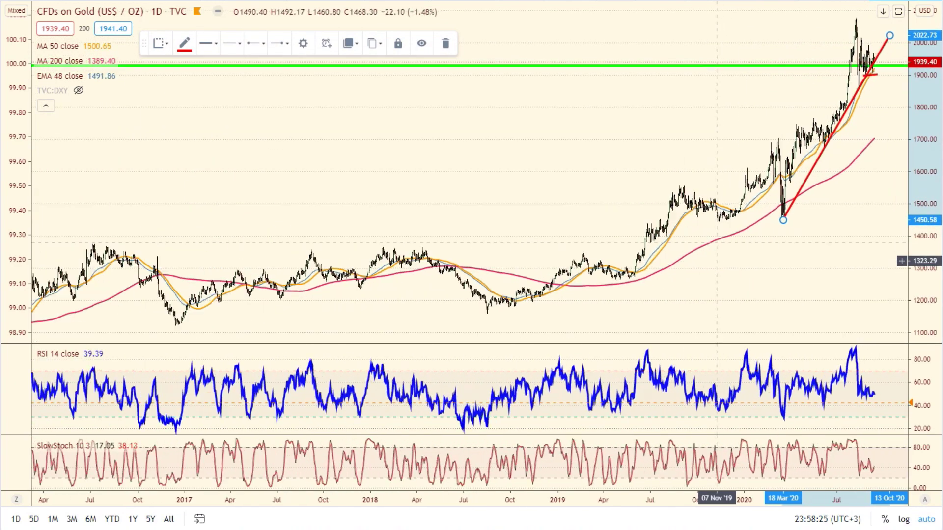
{"action": "scroll", "coordinate": [695, 239], "scroll_direction": "up", "scroll_amount": 3}
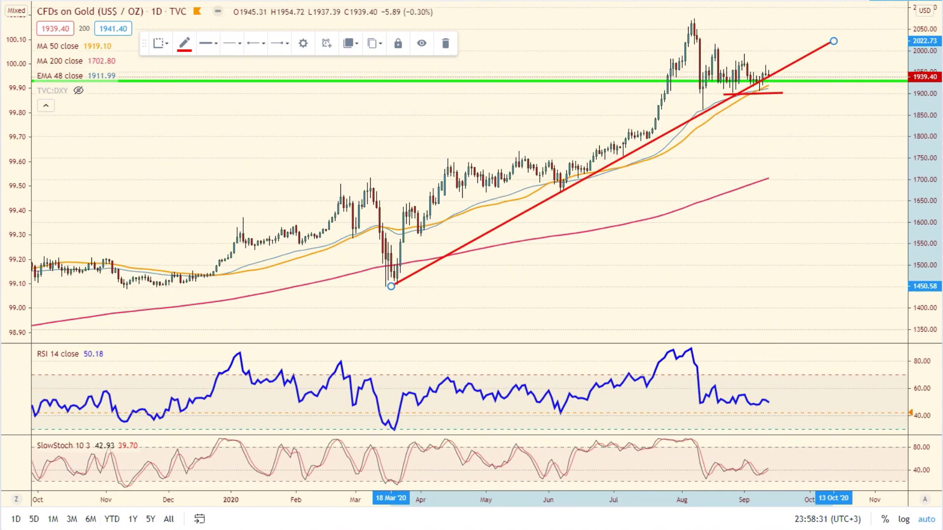
- Add a blue downward arrow from the 1895 support pointing toward about 1806
{"action": "left_click", "coordinate": [4, 38]}
{"action": "left_click", "coordinate": [44, 238]}
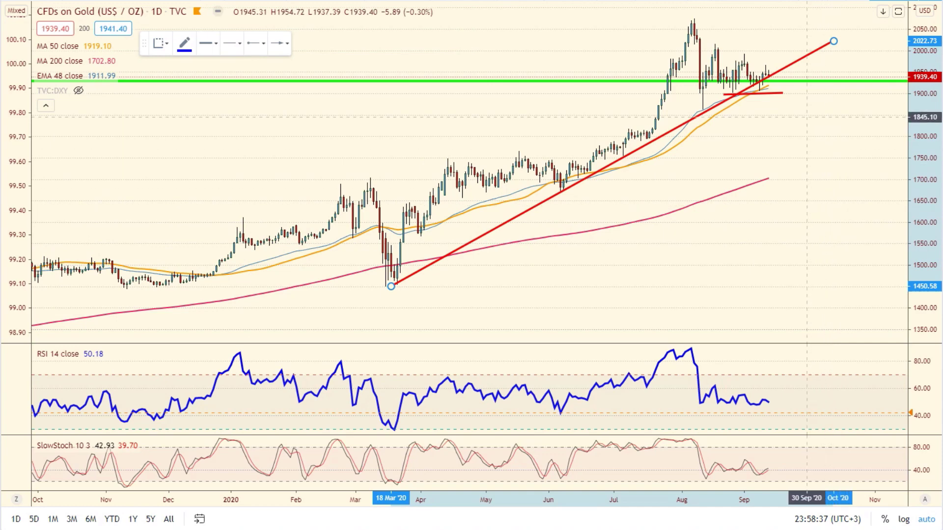
{"action": "left_click_drag", "start_coordinate": [777, 95], "coordinate": [797, 133]}
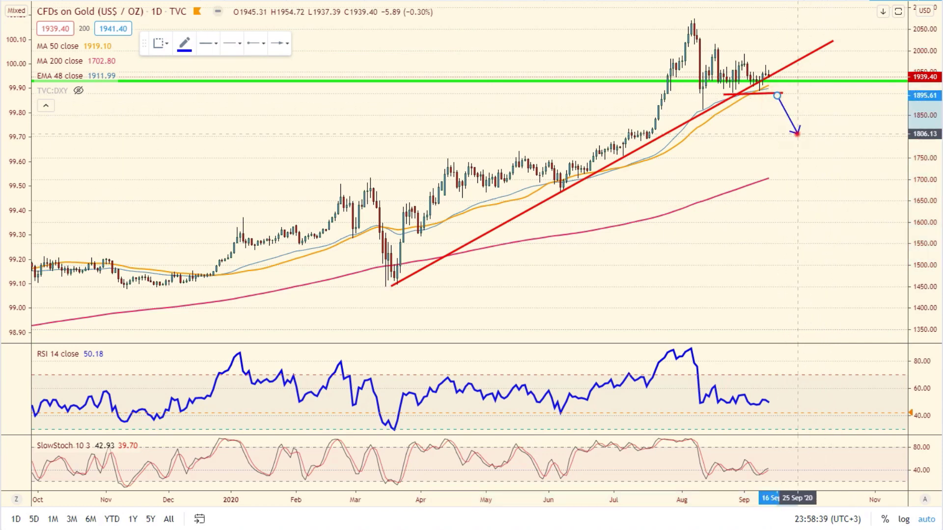
{"action": "left_click", "coordinate": [797, 134]}
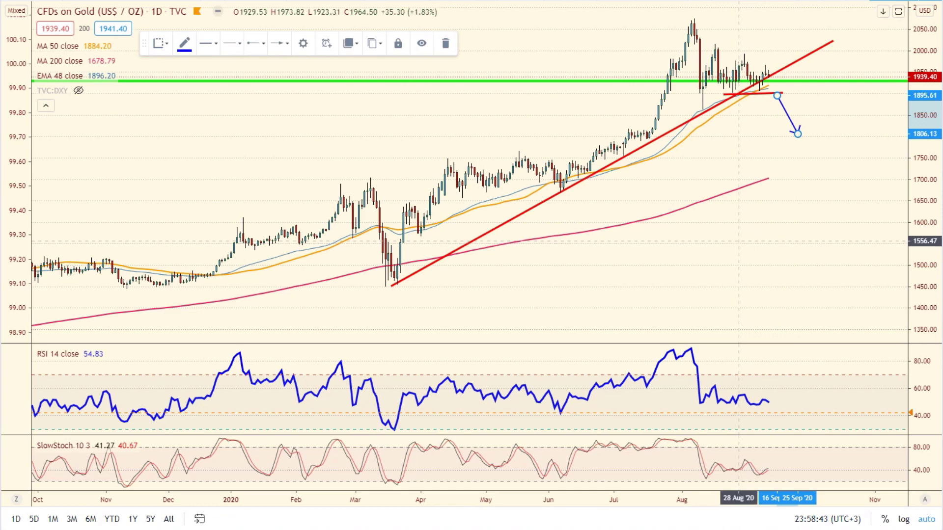
- On the S&P 500 chart, add a blue down arrow and anchor the horizontal line at the February high
{"action": "key", "text": "space"}
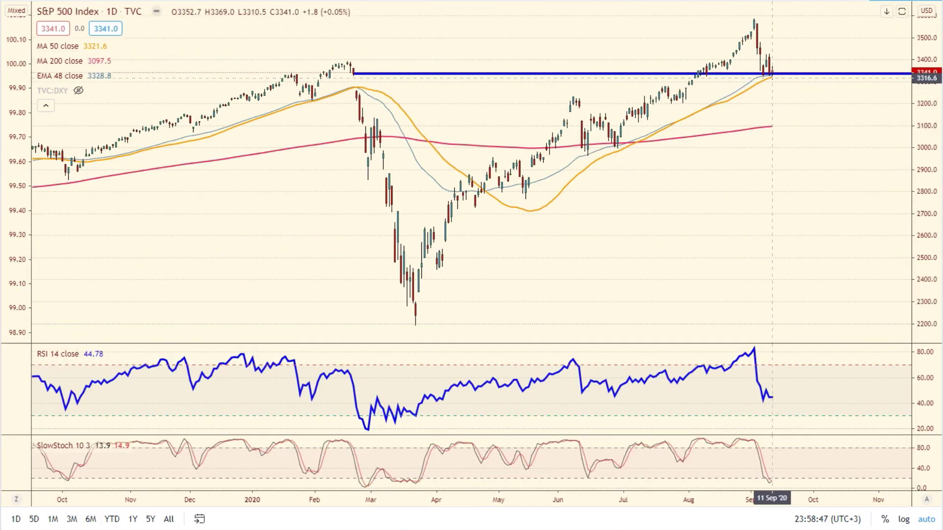
{"action": "left_click_drag", "start_coordinate": [769, 78], "coordinate": [784, 96]}
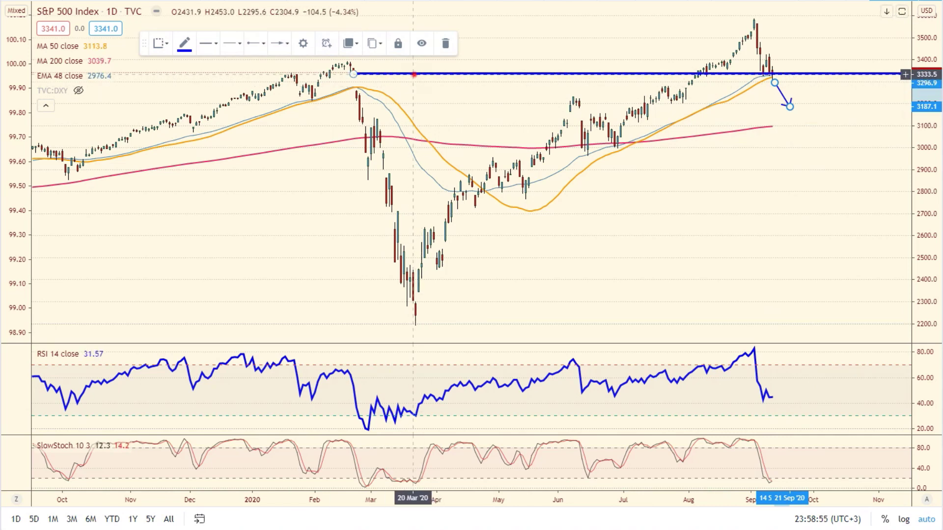
{"action": "left_click_drag", "start_coordinate": [414, 74], "coordinate": [397, 61]}
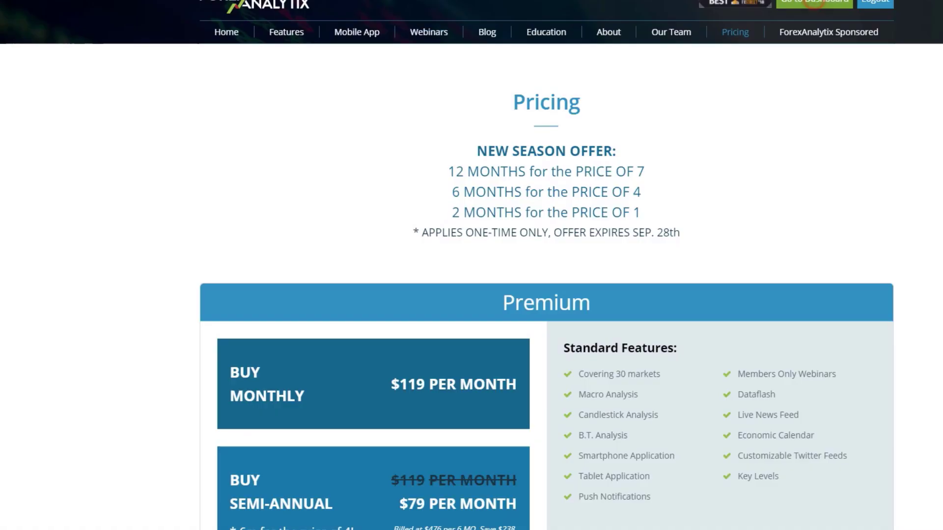
- View the dashboard's S&P500 Basic Technical analysis with its enlarged weekly chart, then return to the daily chart
{"action": "left_click", "coordinate": [814, 3]}
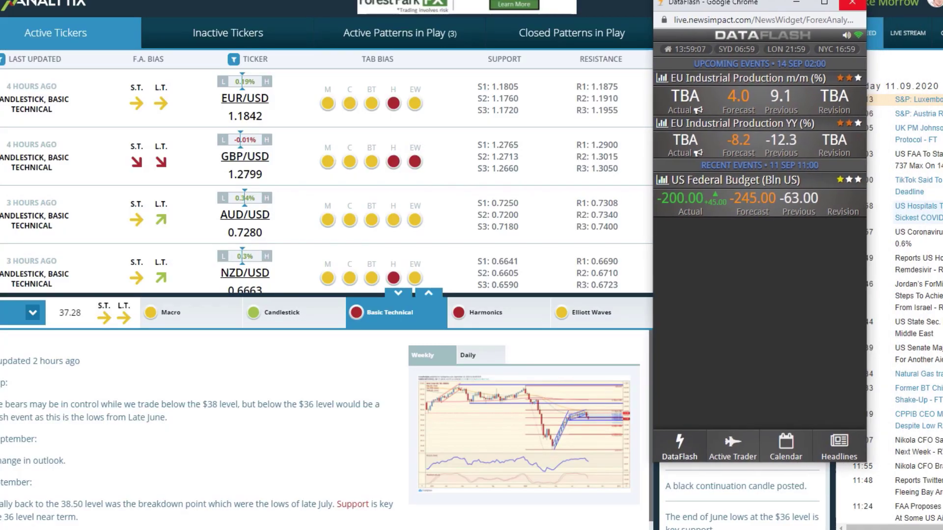
{"action": "left_click", "coordinate": [399, 293]}
{"action": "scroll", "coordinate": [398, 290], "scroll_direction": "down", "scroll_amount": 5}
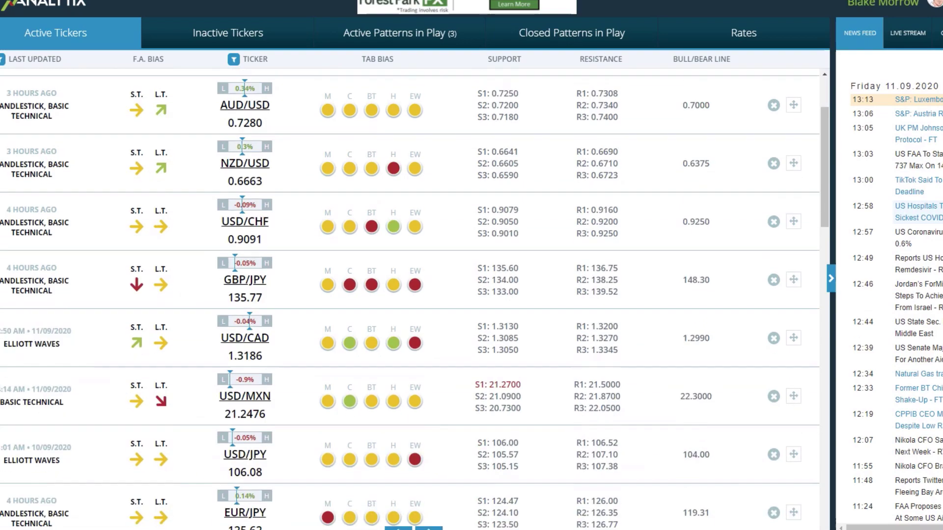
{"action": "scroll", "coordinate": [410, 289], "scroll_direction": "down", "scroll_amount": 9}
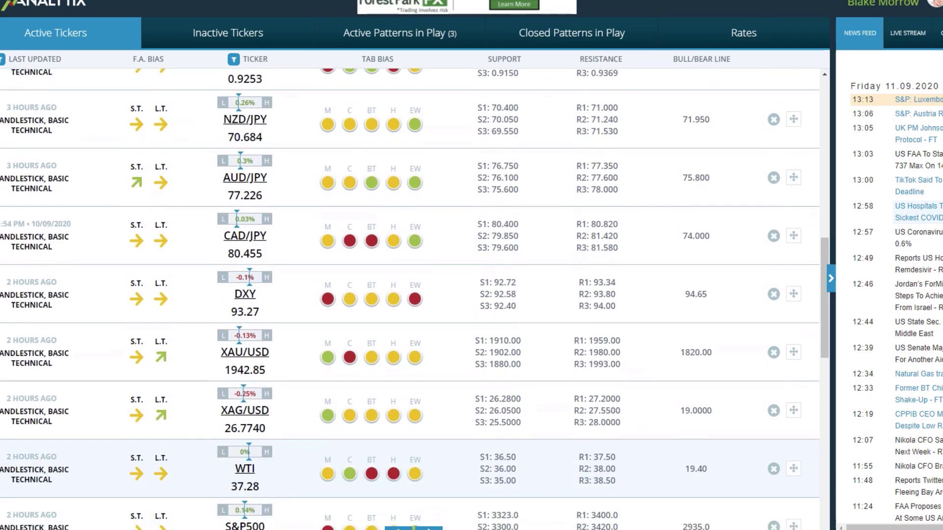
{"action": "left_click", "coordinate": [372, 346]}
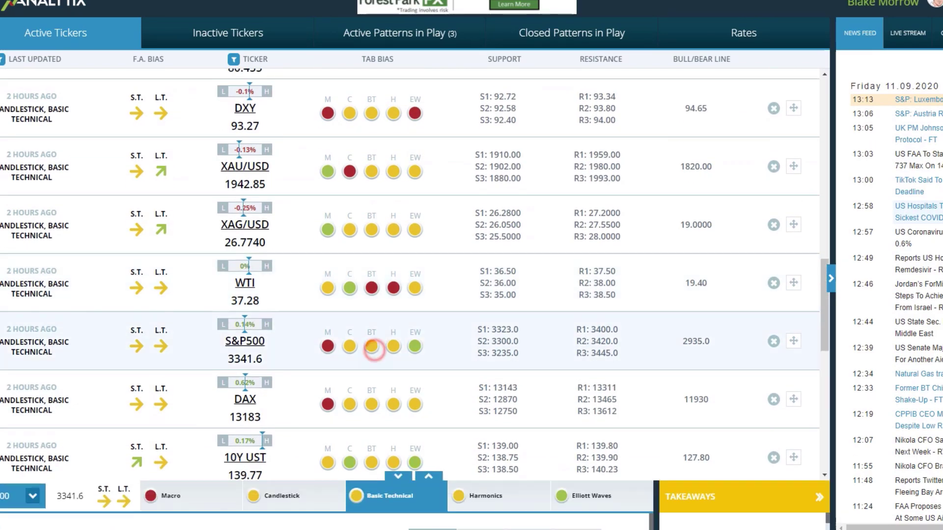
{"action": "left_click", "coordinate": [590, 423]}
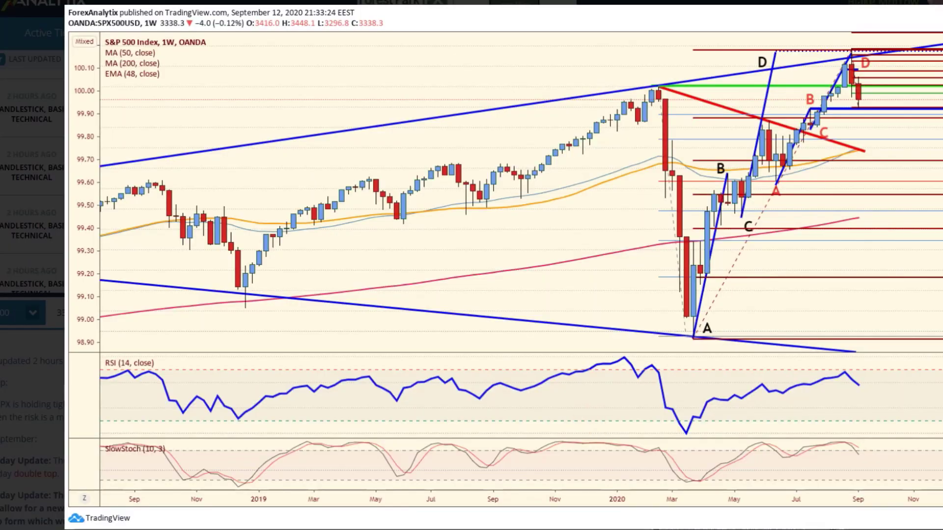
{"action": "key", "text": "Right"}
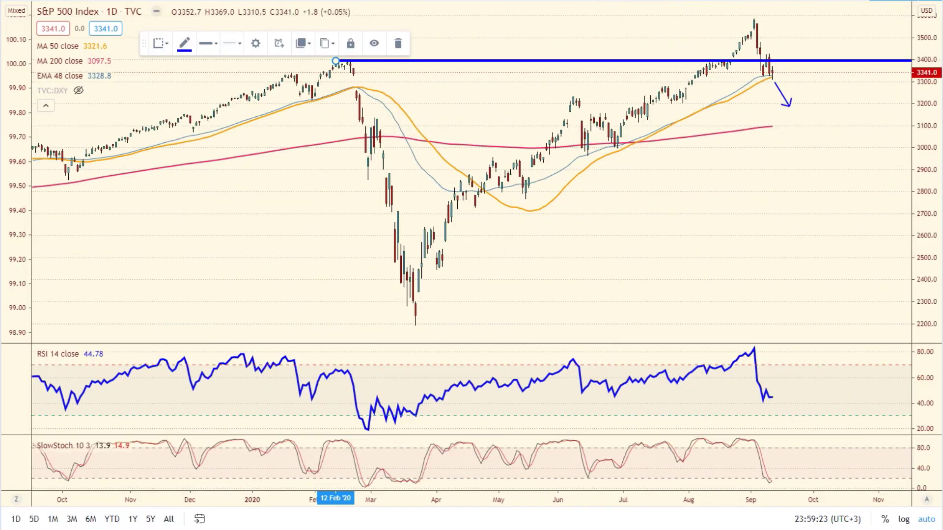
- Add a second blue horizontal ray at the 21 Jul level near 3290, then switch back to gold
{"action": "left_click", "coordinate": [6, 33]}
{"action": "left_click", "coordinate": [49, 164]}
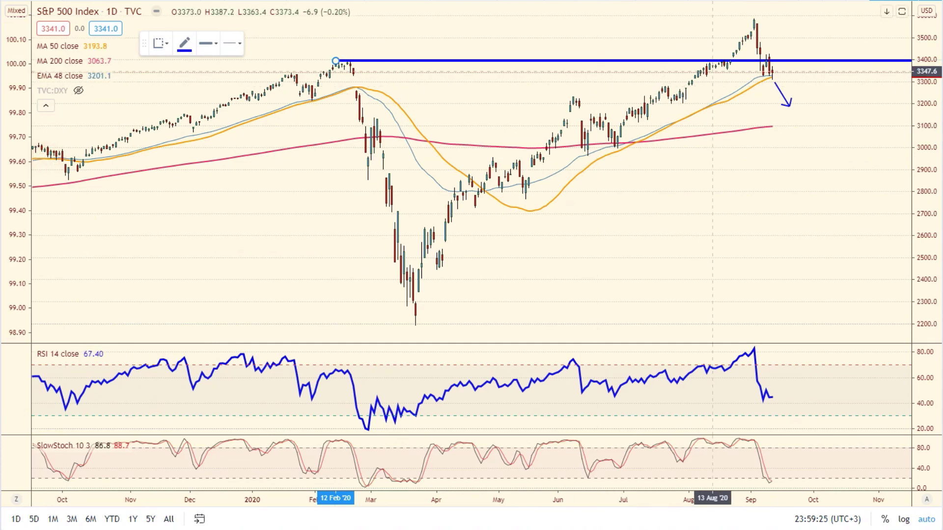
{"action": "left_click", "coordinate": [662, 85]}
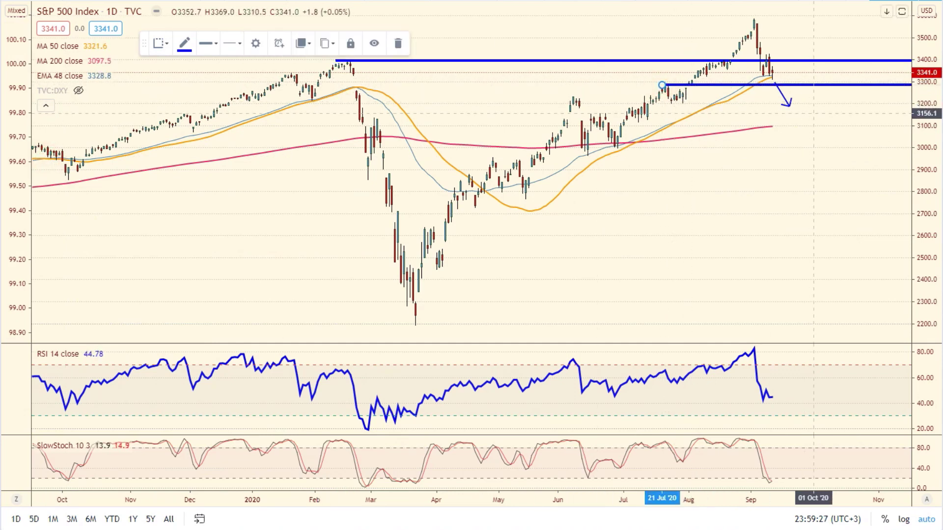
{"action": "left_click", "coordinate": [779, 91]}
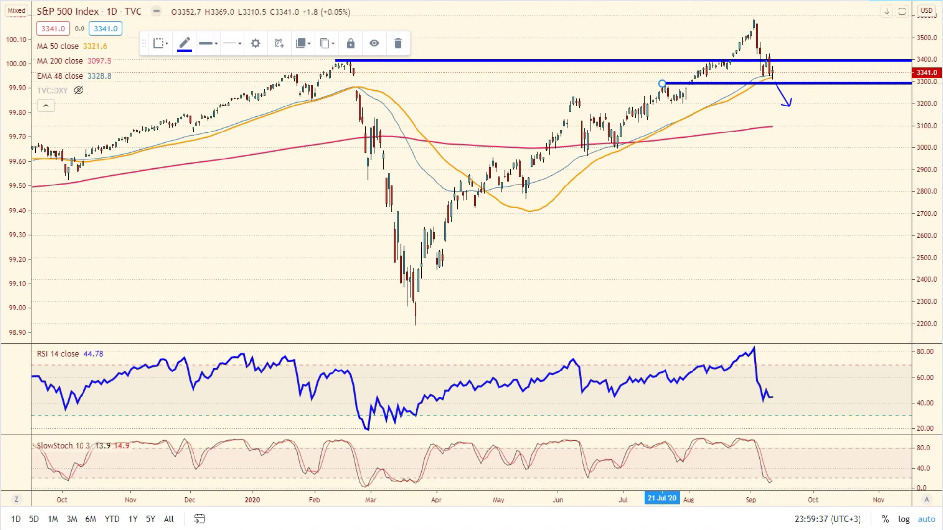
{"action": "key", "text": "Down"}
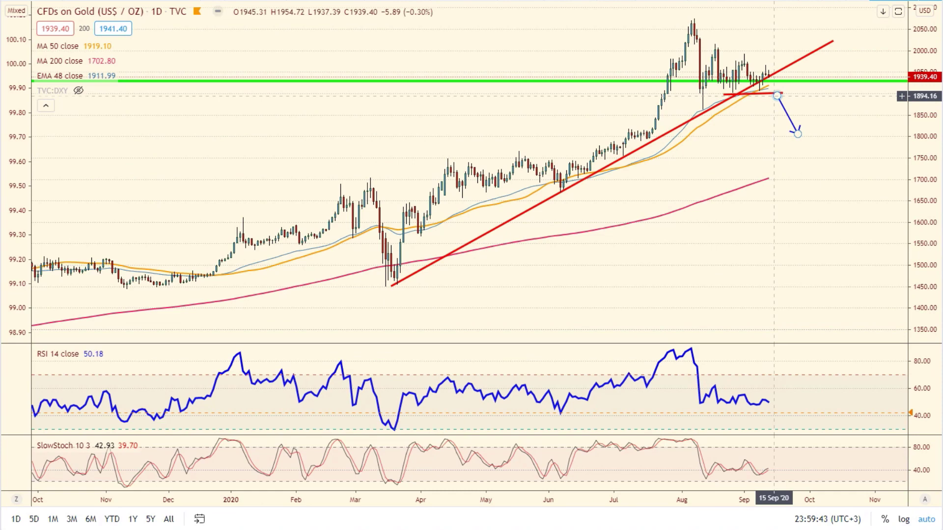
- On the dollar index chart, shift the red channel line about two bars right
{"action": "key", "text": "Down"}
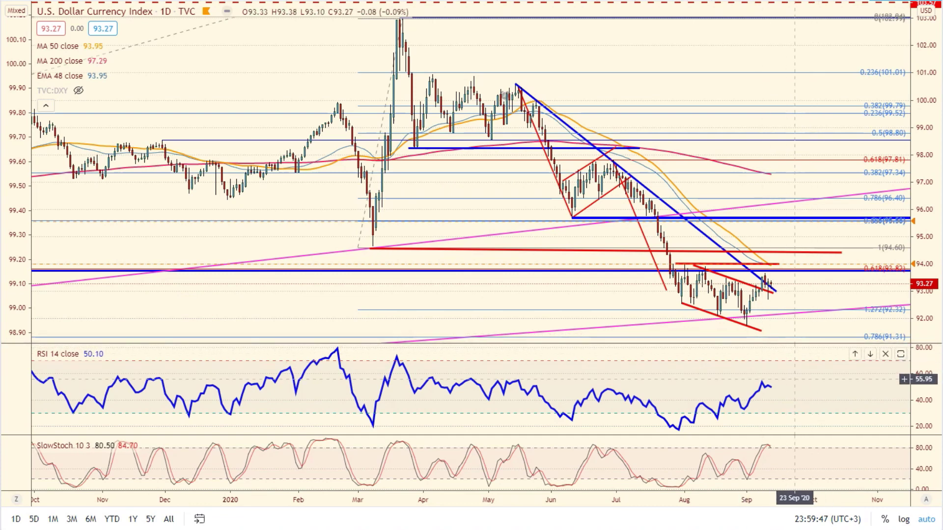
{"action": "scroll", "coordinate": [805, 368], "scroll_direction": "down", "scroll_amount": 3}
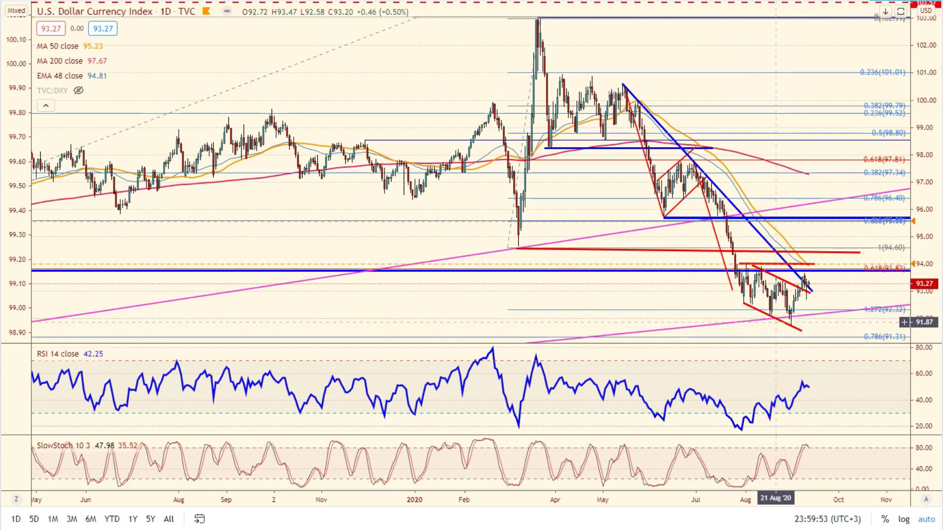
{"action": "left_click", "coordinate": [793, 282]}
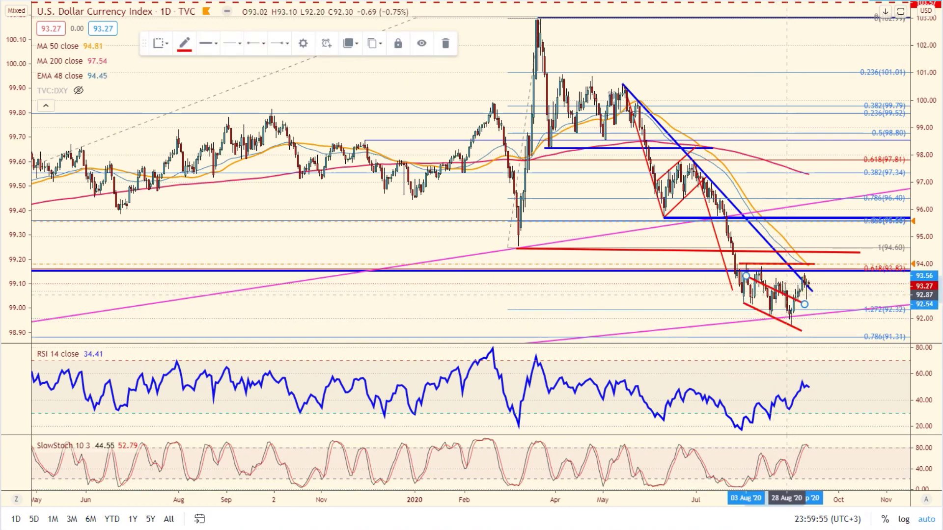
{"action": "left_click_drag", "start_coordinate": [791, 282], "coordinate": [798, 285]}
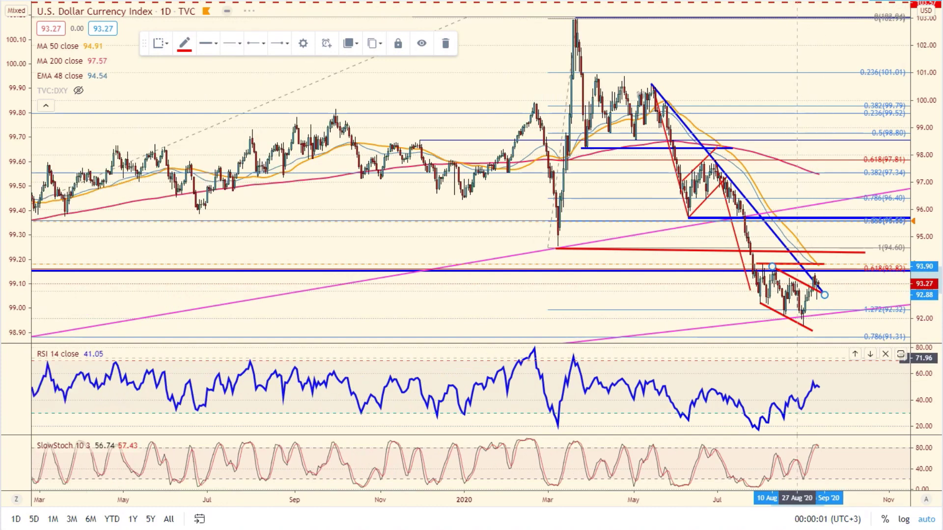
- Check the dollar index on weekly (1W) candles, then return it to daily (1D)
{"action": "scroll", "coordinate": [820, 277], "scroll_direction": "down", "scroll_amount": 1}
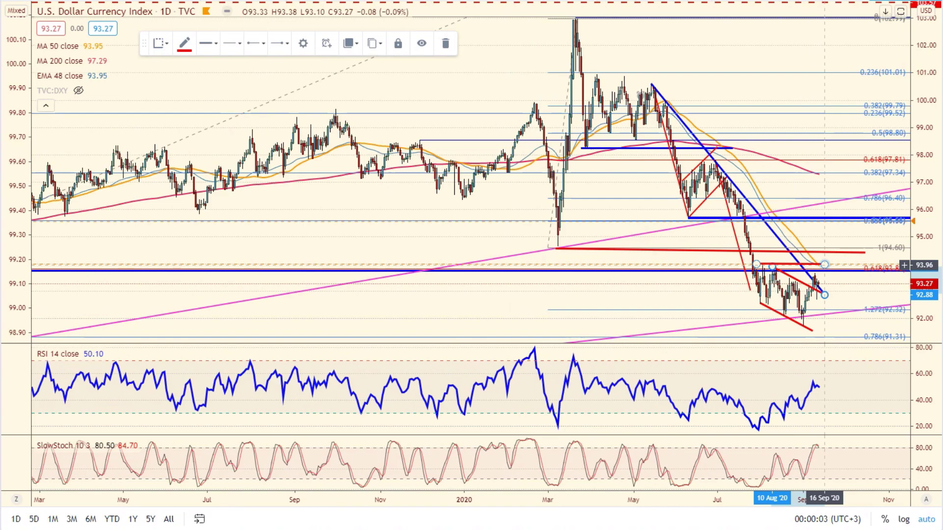
{"action": "scroll", "coordinate": [824, 265], "scroll_direction": "down", "scroll_amount": 4}
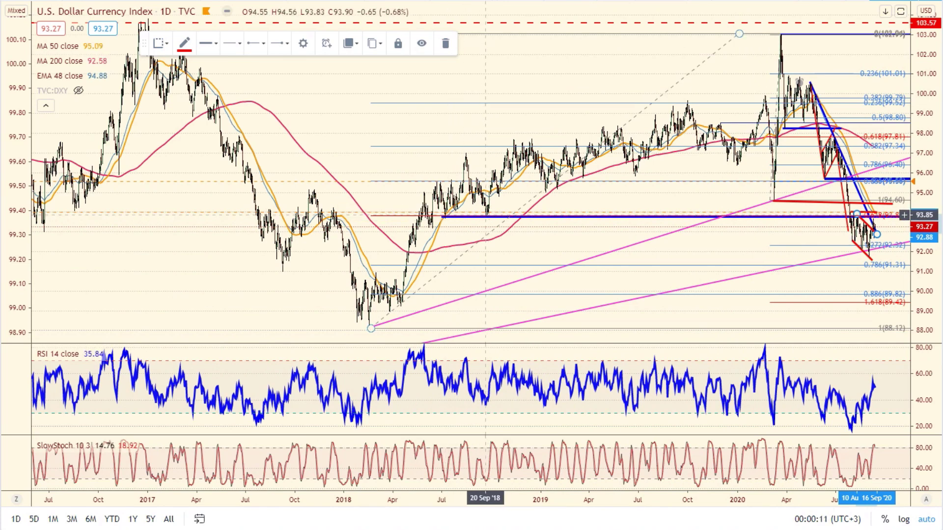
{"action": "scroll", "coordinate": [734, 305], "scroll_direction": "up", "scroll_amount": 3}
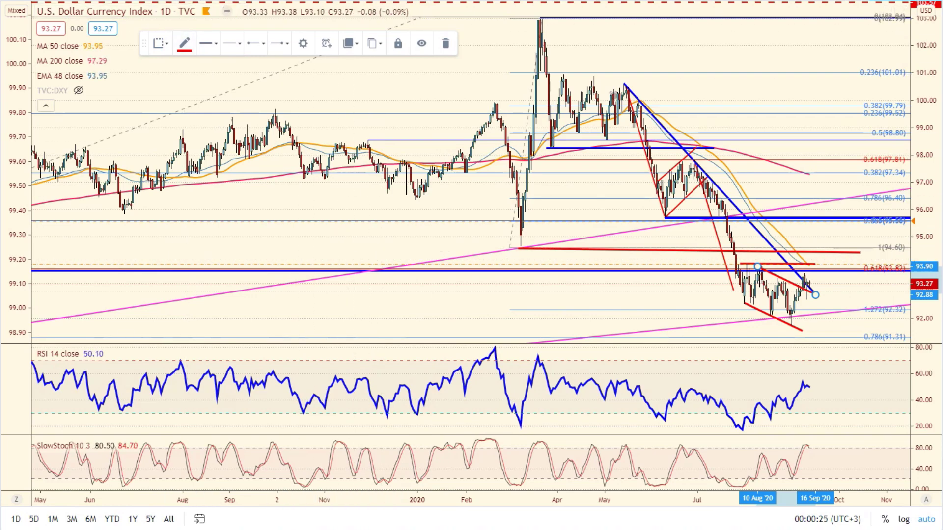
{"action": "type", "text": "1W"}
{"action": "key", "text": "Return"}
{"action": "scroll", "coordinate": [770, 278], "scroll_direction": "down", "scroll_amount": 5}
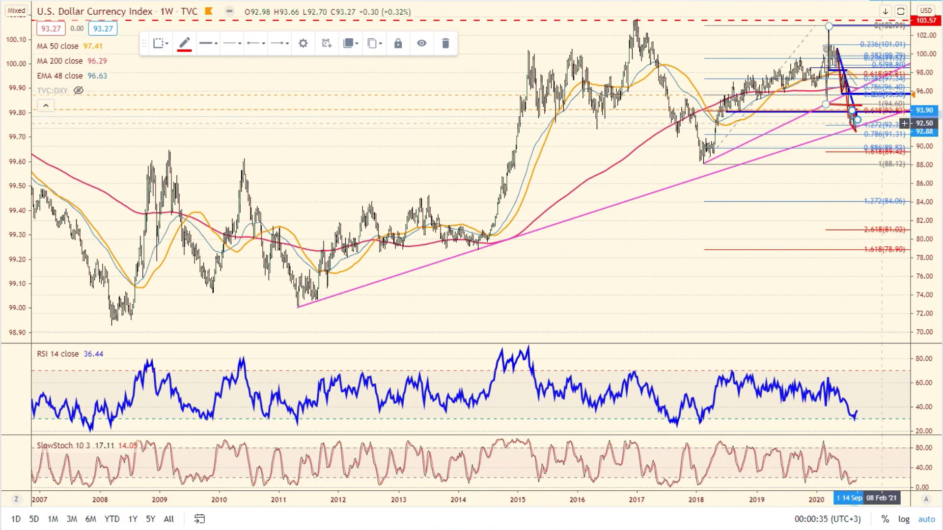
{"action": "scroll", "coordinate": [741, 241], "scroll_direction": "up", "scroll_amount": 3}
{"action": "scroll", "coordinate": [742, 240], "scroll_direction": "up", "scroll_amount": 3}
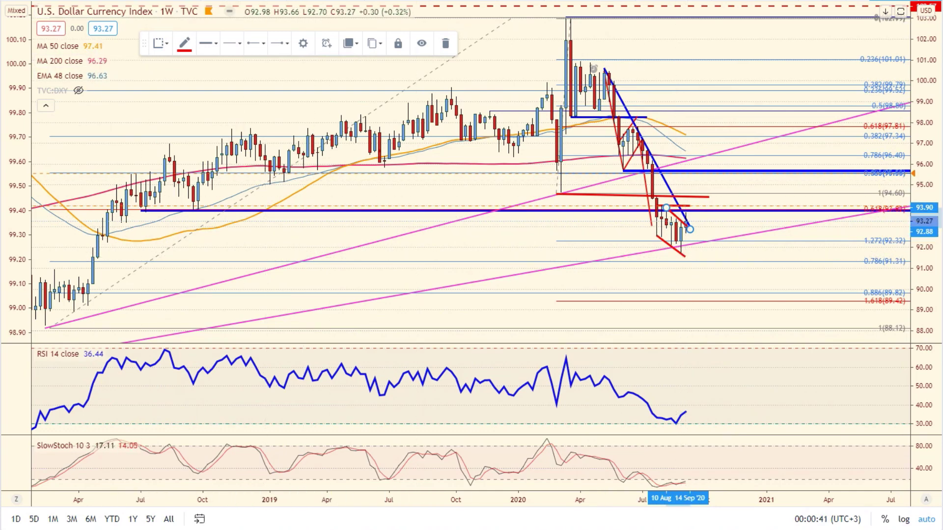
{"action": "type", "text": "1D"}
{"action": "key", "text": "Return"}
{"action": "scroll", "coordinate": [753, 313], "scroll_direction": "down", "scroll_amount": 2}
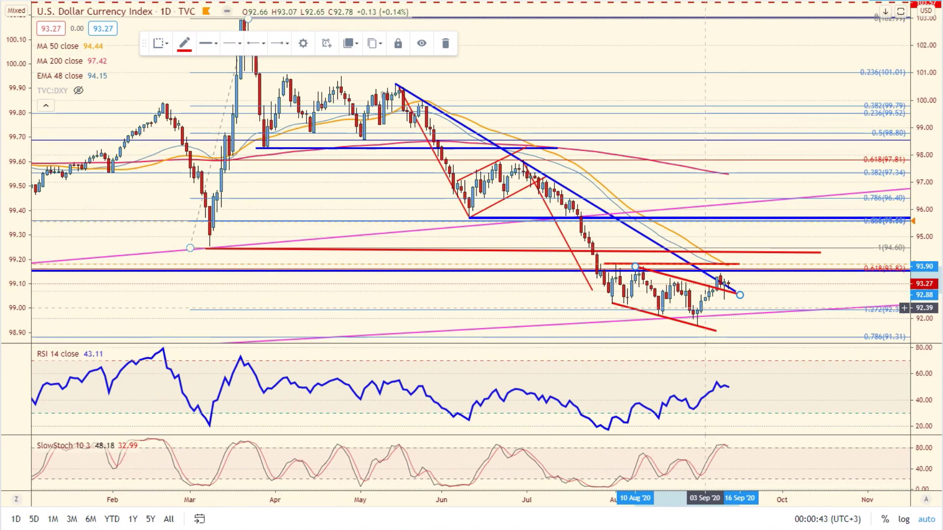
{"action": "scroll", "coordinate": [753, 313], "scroll_direction": "down", "scroll_amount": 1}
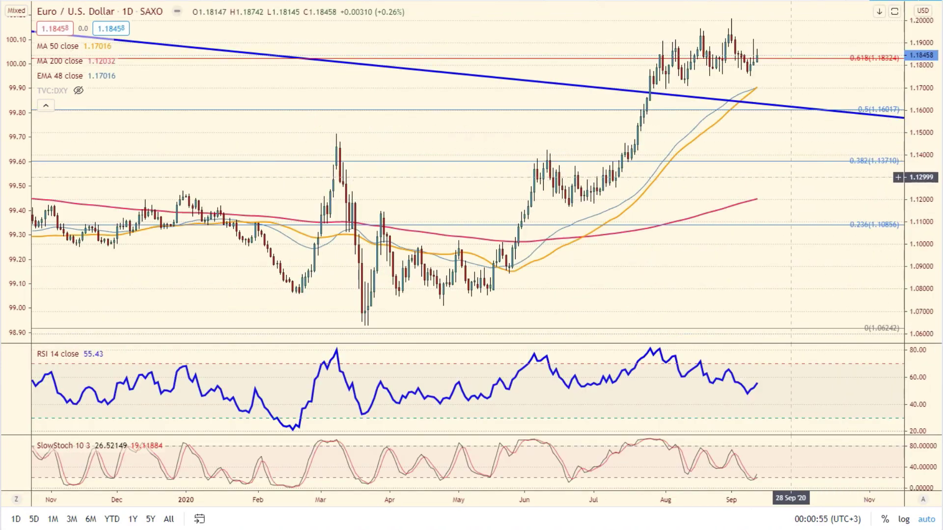
- Place a blue horizontal ray at the 09 Mar 2020 EUR/USD high near 1.15
{"action": "scroll", "coordinate": [791, 177], "scroll_direction": "down", "scroll_amount": 1}
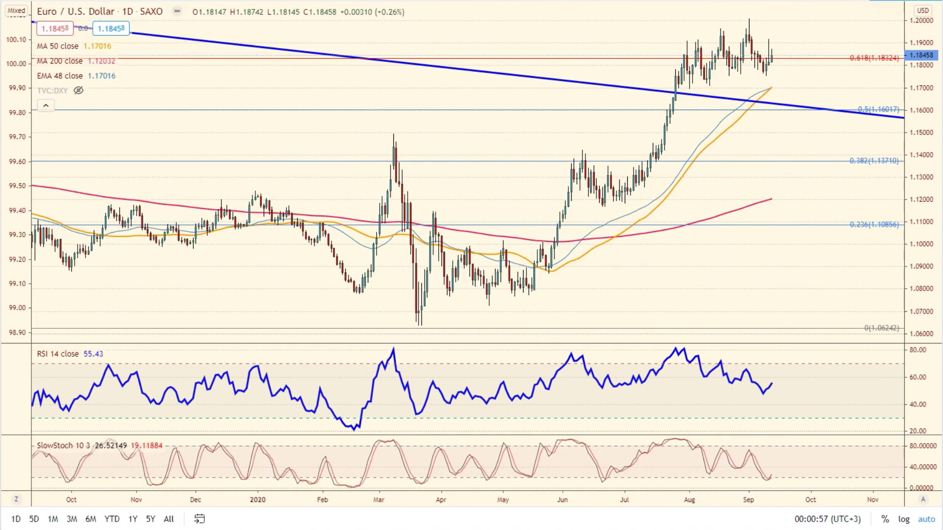
{"action": "left_click", "coordinate": [616, 86]}
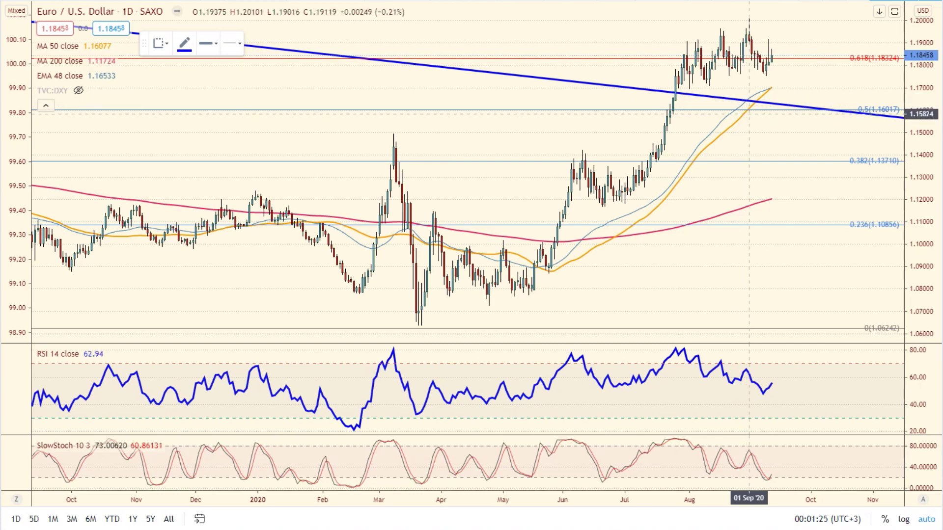
{"action": "key", "text": "Down"}
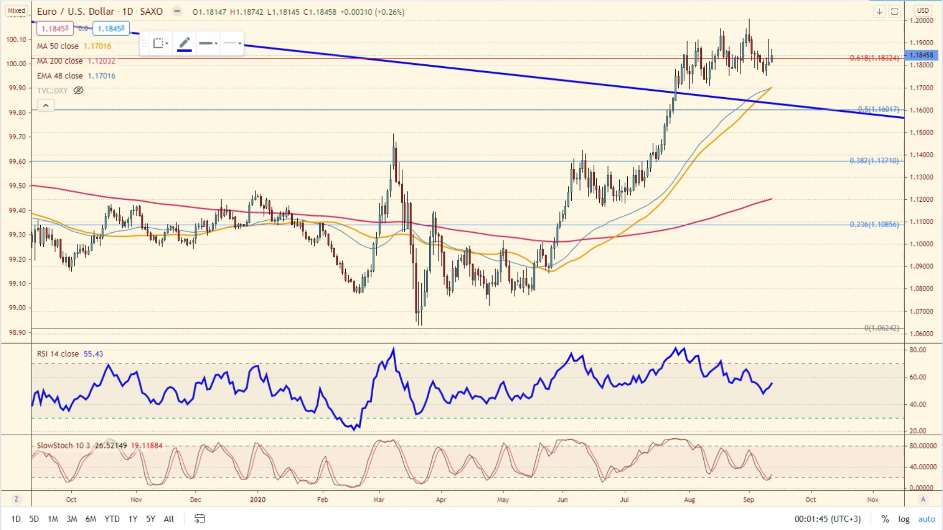
{"action": "left_click", "coordinate": [394, 131]}
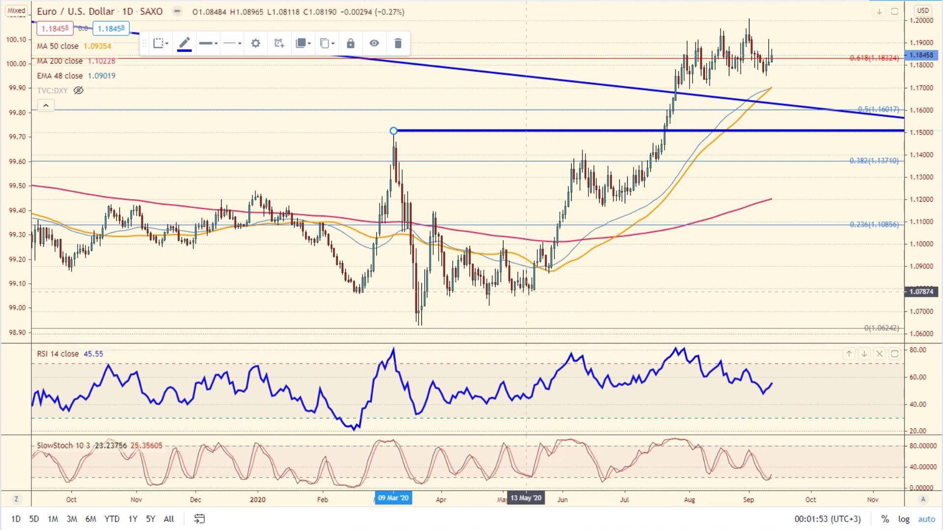
- Draw a red rising trendline from the 31 Jul '20 low under the September lows
{"action": "left_click", "coordinate": [6, 37]}
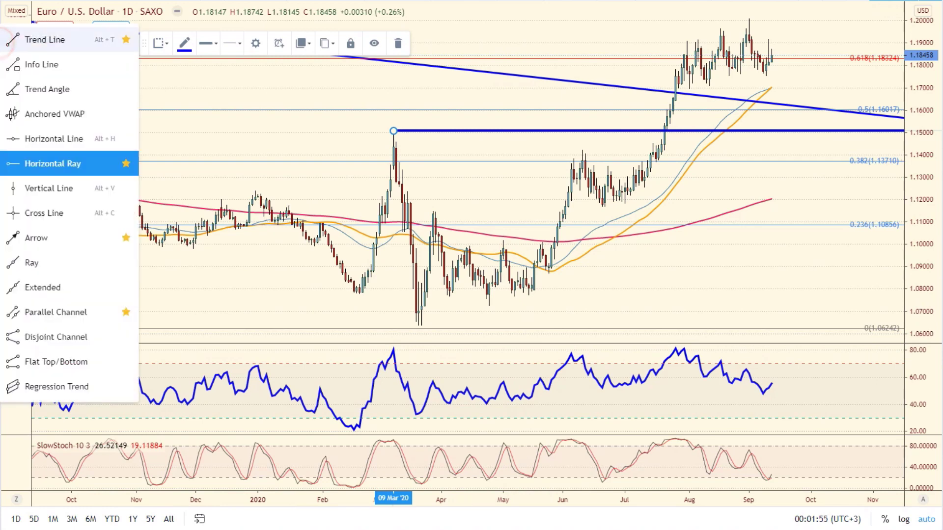
{"action": "left_click", "coordinate": [49, 37]}
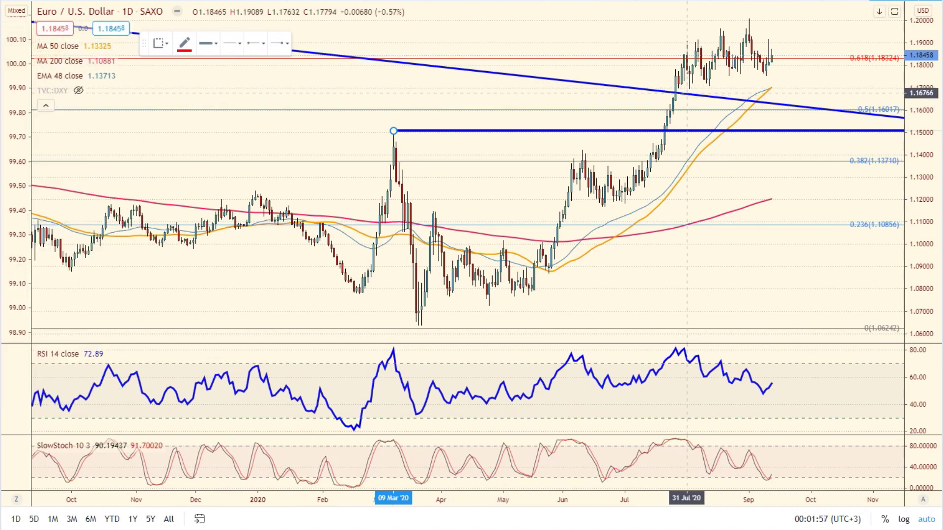
{"action": "left_click", "coordinate": [687, 90]}
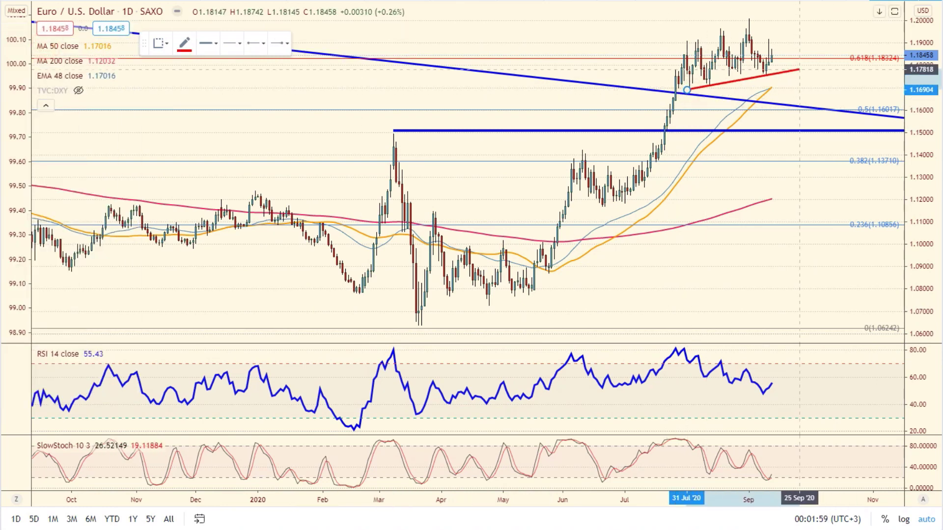
{"action": "left_click", "coordinate": [799, 69]}
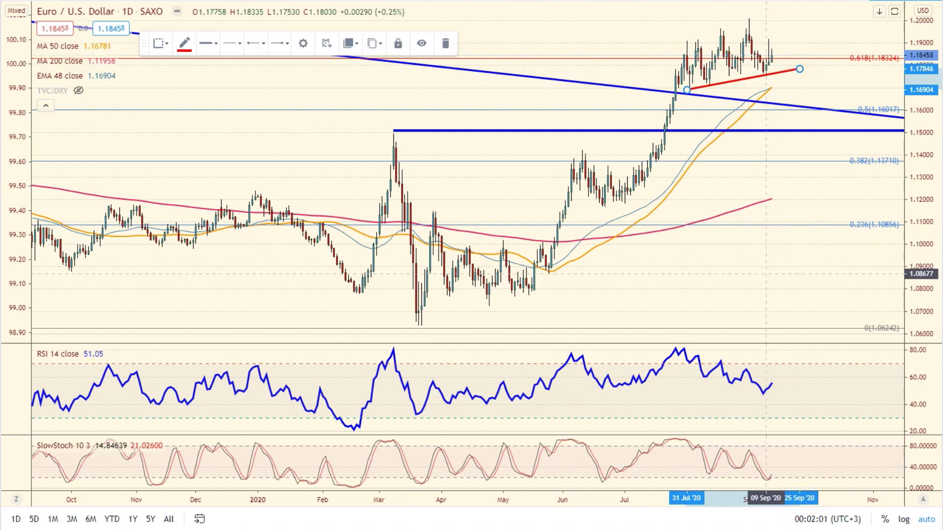
- Sketch a red projection path dropping to the blue ray and bouncing up, then load the S&P 500
{"action": "left_click", "coordinate": [780, 76]}
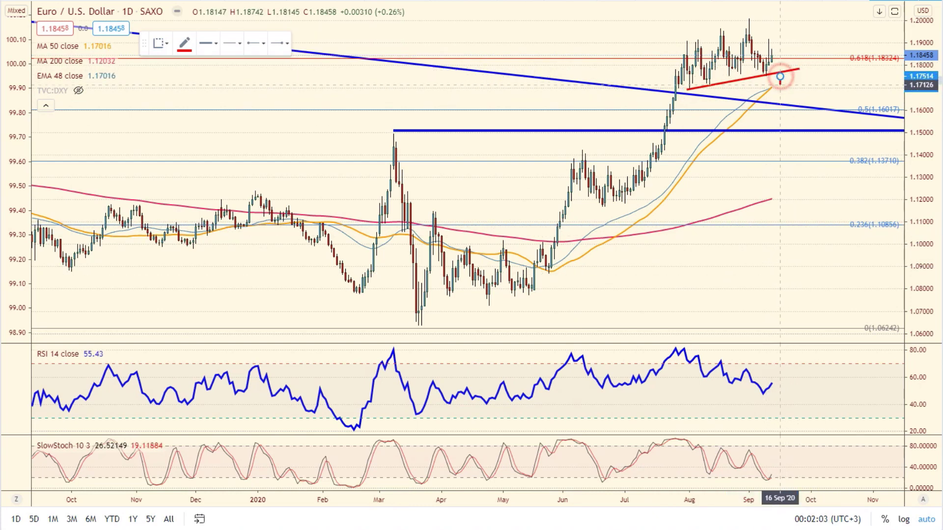
{"action": "left_click", "coordinate": [802, 106]}
{"action": "left_click", "coordinate": [802, 106]}
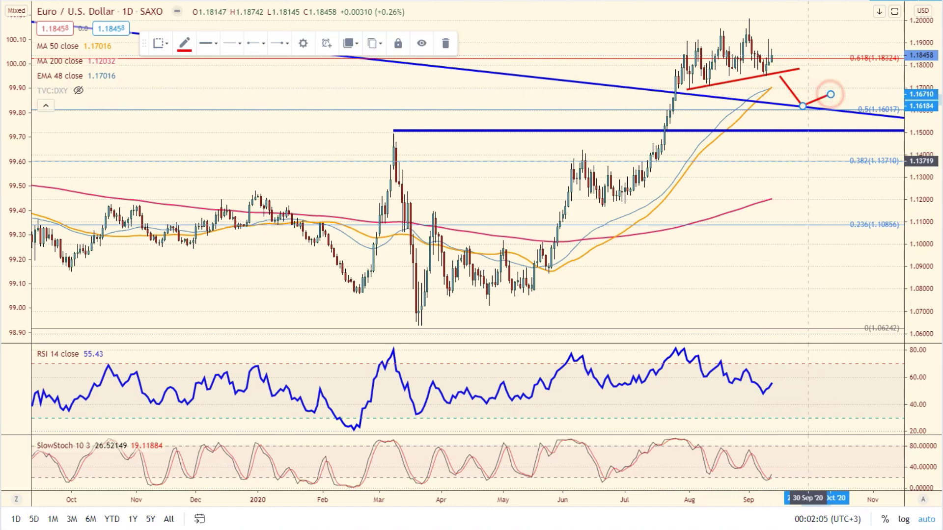
{"action": "left_click", "coordinate": [802, 111]}
{"action": "left_click", "coordinate": [817, 129]}
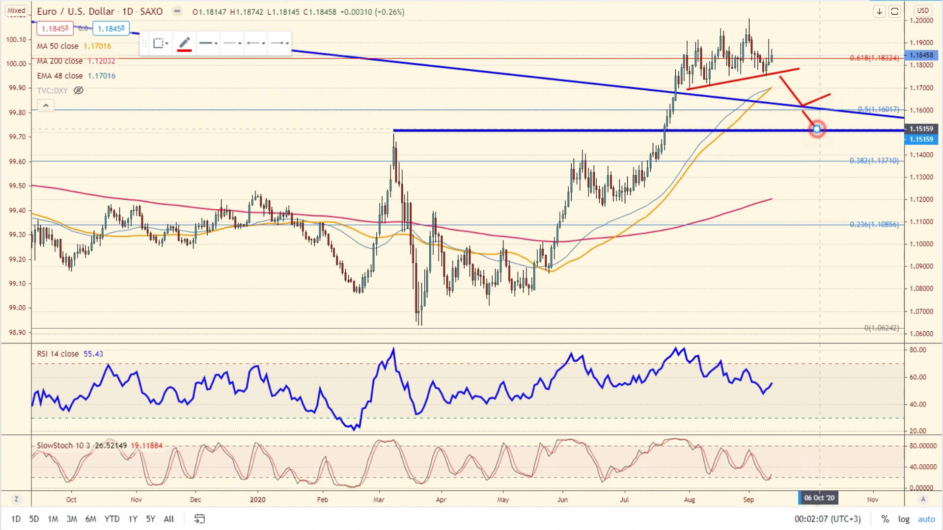
{"action": "left_click", "coordinate": [839, 118]}
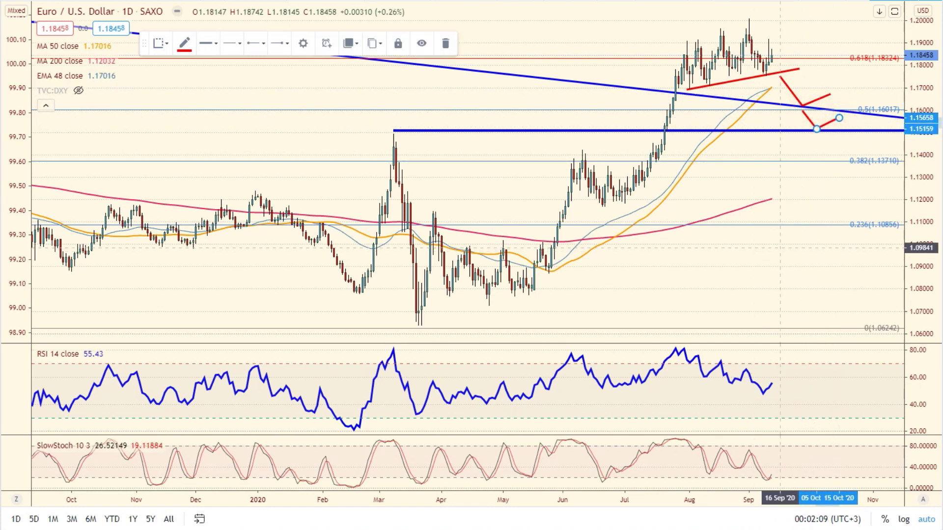
{"action": "key", "text": "Down"}
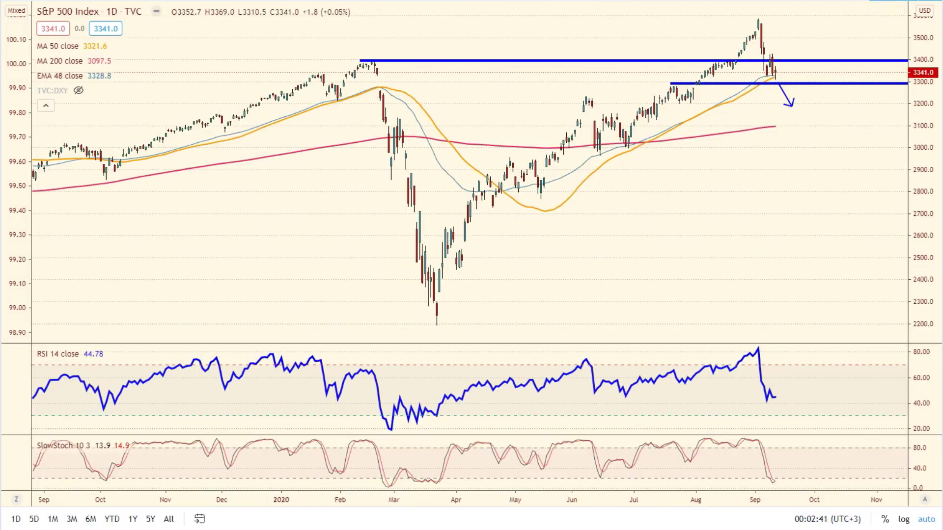
- Open GBP/USD and delete the small red triangle drawing
{"action": "key", "text": "ctrl+Tab"}
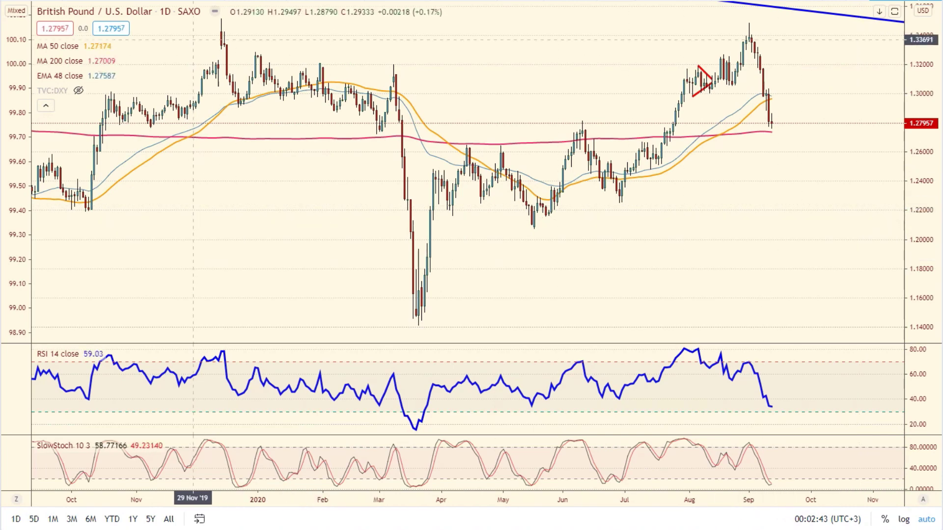
{"action": "left_click", "coordinate": [699, 94]}
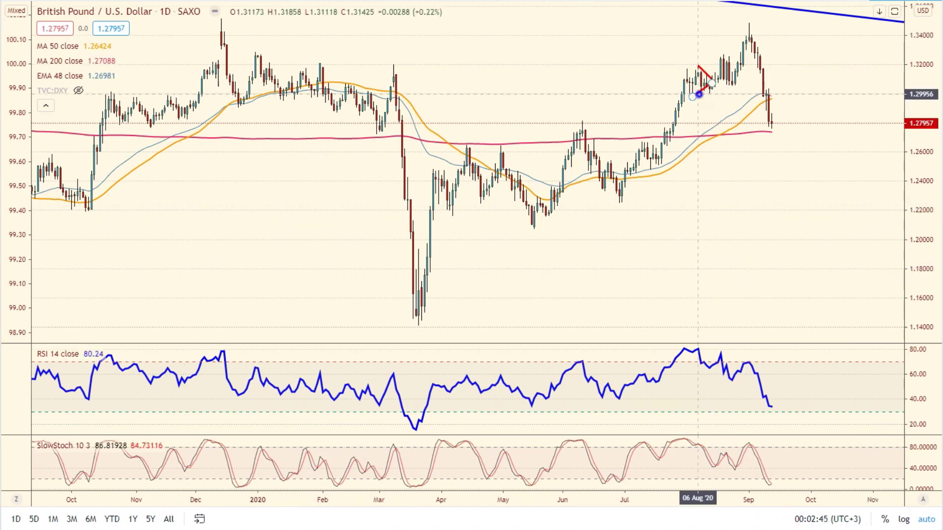
{"action": "left_click", "coordinate": [702, 92]}
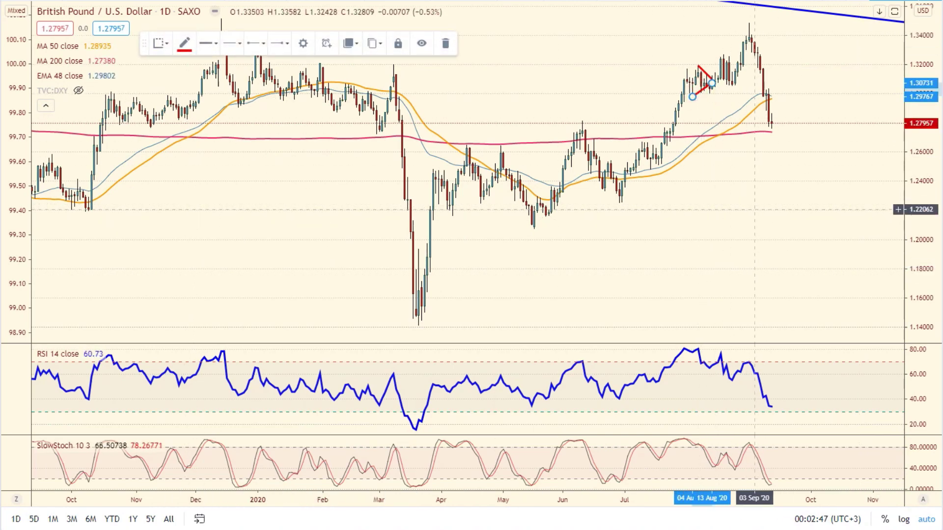
{"action": "key", "text": "Delete"}
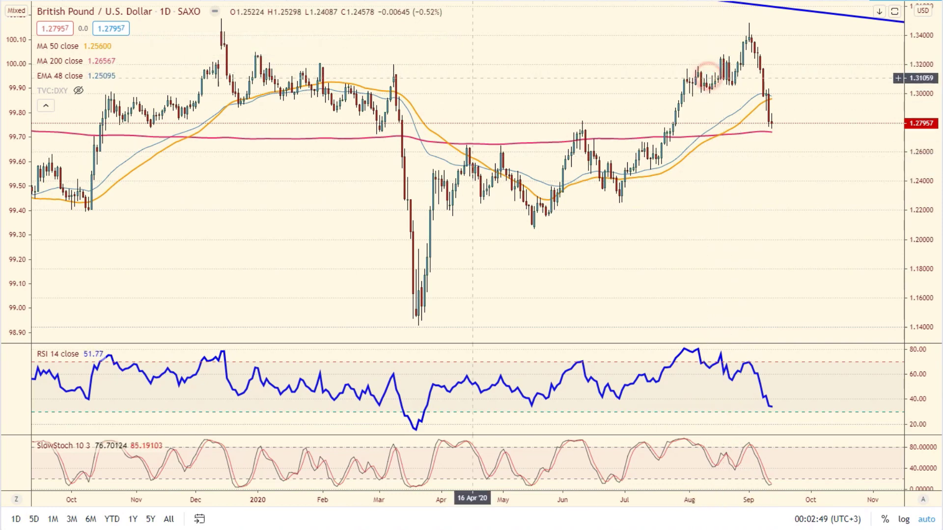
- View GBP/USD on weekly (1W) candles, then switch back to daily (1D)
{"action": "key", "text": "1"}
{"action": "key", "text": "w"}
{"action": "key", "text": "Return"}
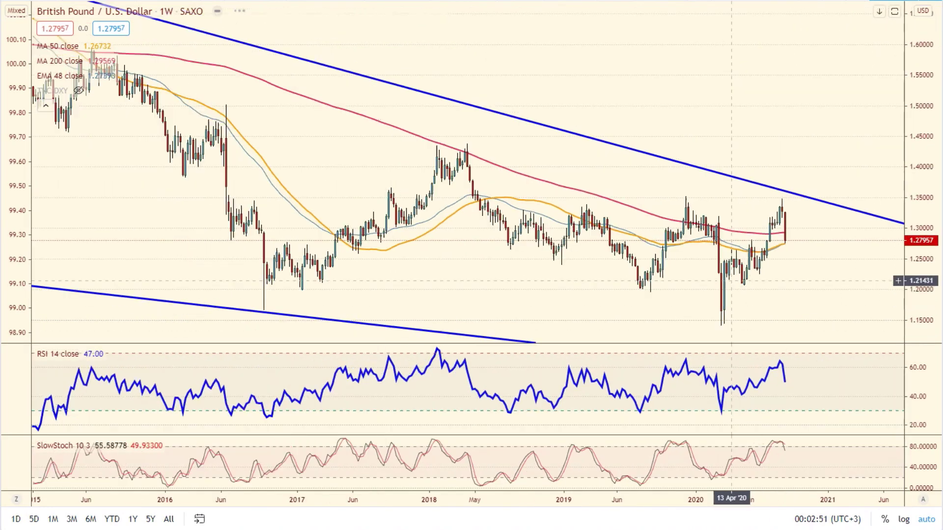
{"action": "scroll", "coordinate": [732, 281], "scroll_direction": "down", "scroll_amount": 6}
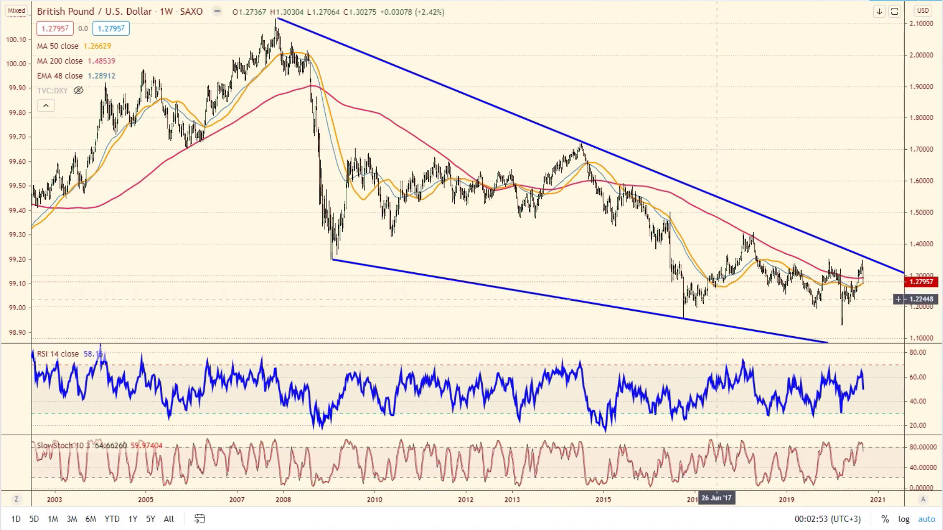
{"action": "scroll", "coordinate": [717, 299], "scroll_direction": "up", "scroll_amount": 6}
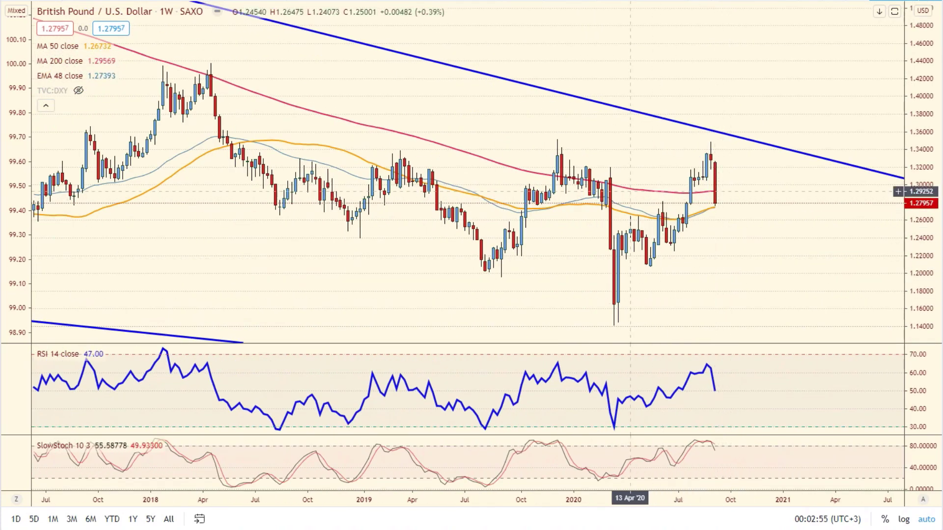
{"action": "key", "text": "1"}
{"action": "key", "text": "d"}
{"action": "key", "text": "Return"}
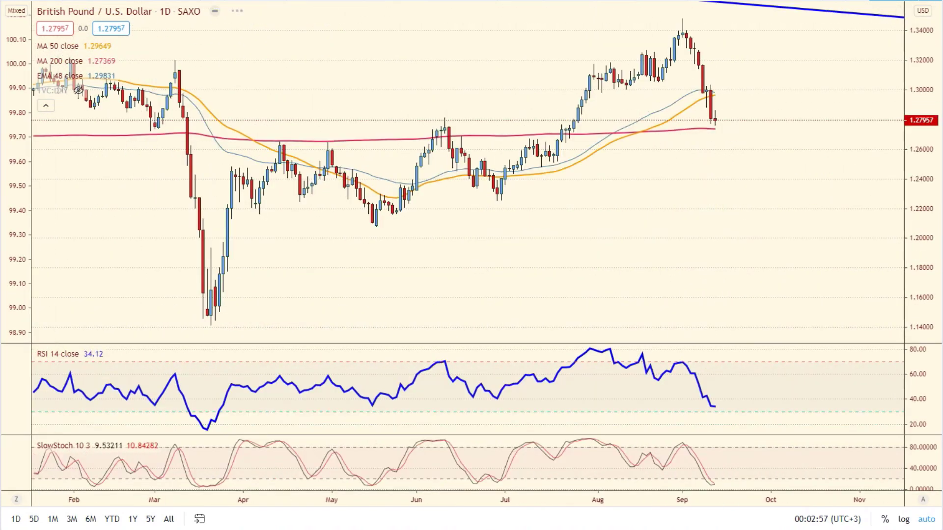
- Draw two red wedge lines from the 29 Jun low and 05 Jun high past September
{"action": "left_click", "coordinate": [497, 200]}
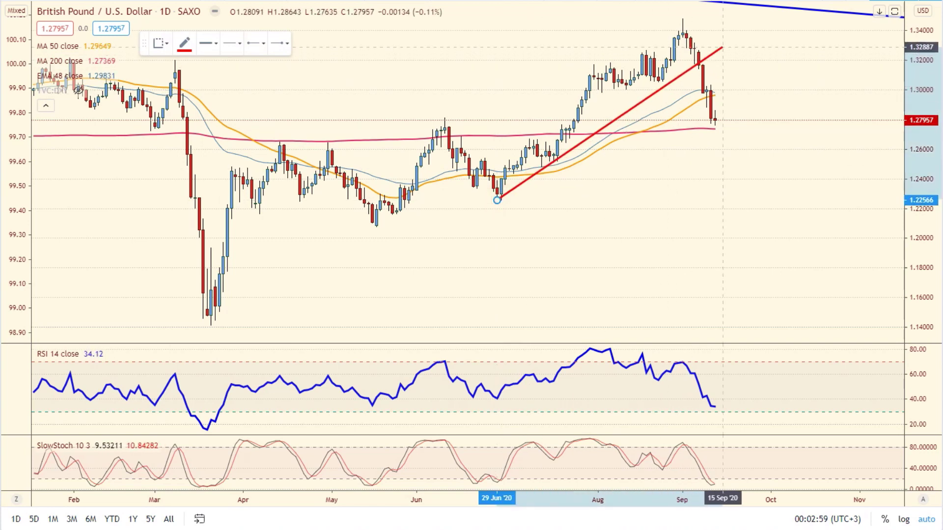
{"action": "left_click", "coordinate": [722, 41]}
{"action": "left_click", "coordinate": [433, 121]}
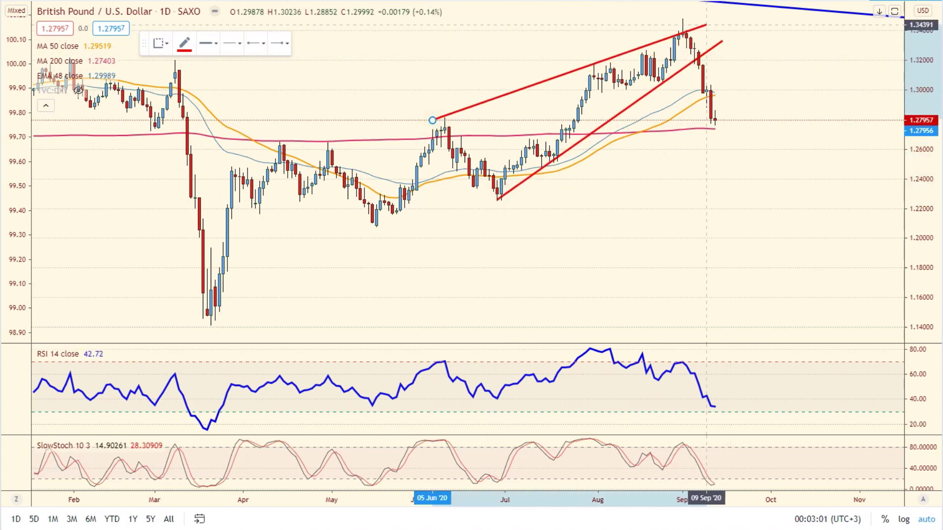
{"action": "left_click", "coordinate": [719, 23]}
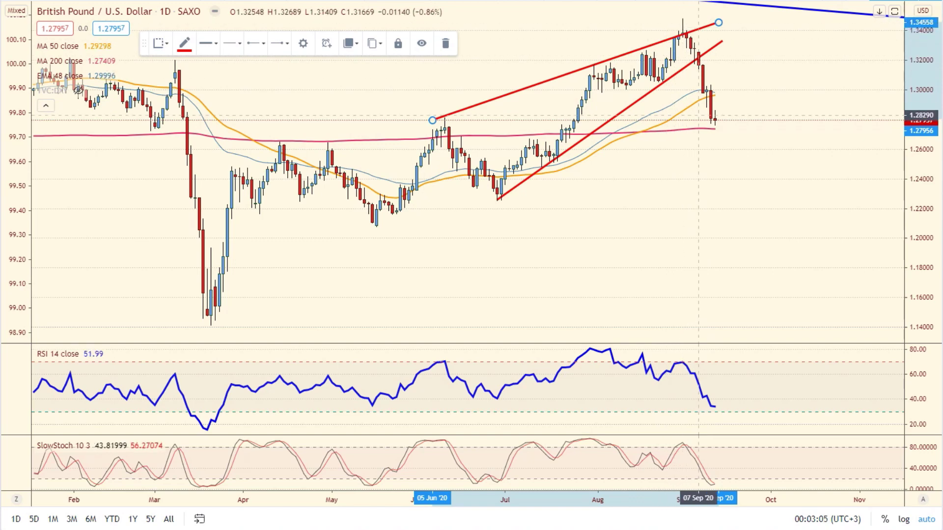
- Add a Fibonacci retracement from the 29 Jun low to the high near 1.348
{"action": "key", "text": "alt+f"}
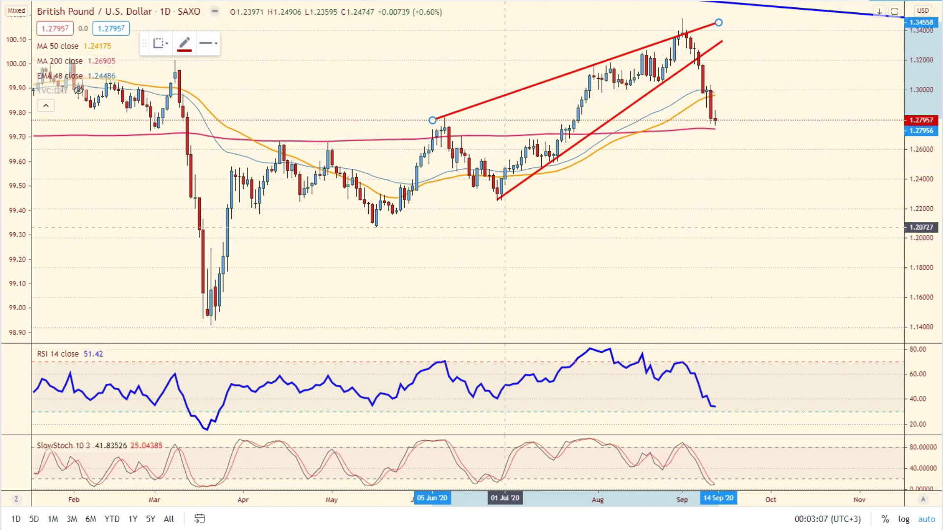
{"action": "left_click", "coordinate": [497, 201]}
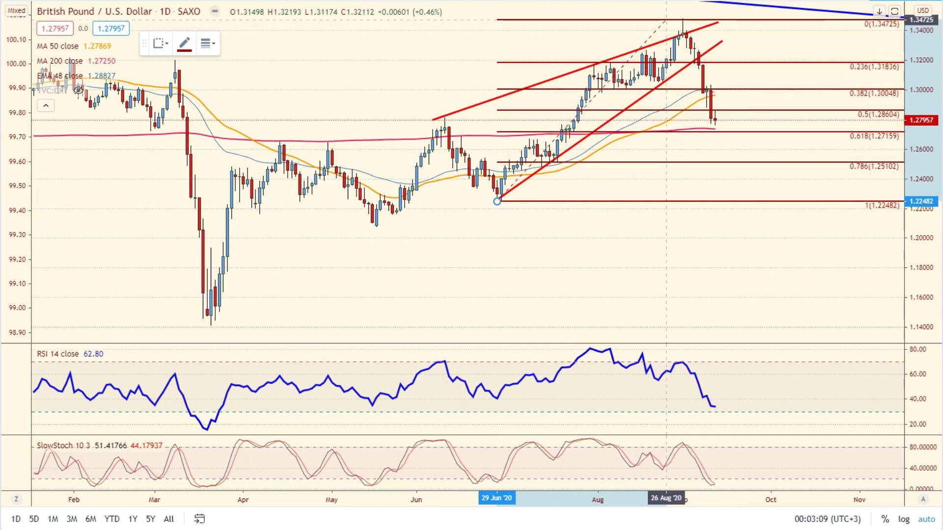
{"action": "left_click", "coordinate": [666, 18]}
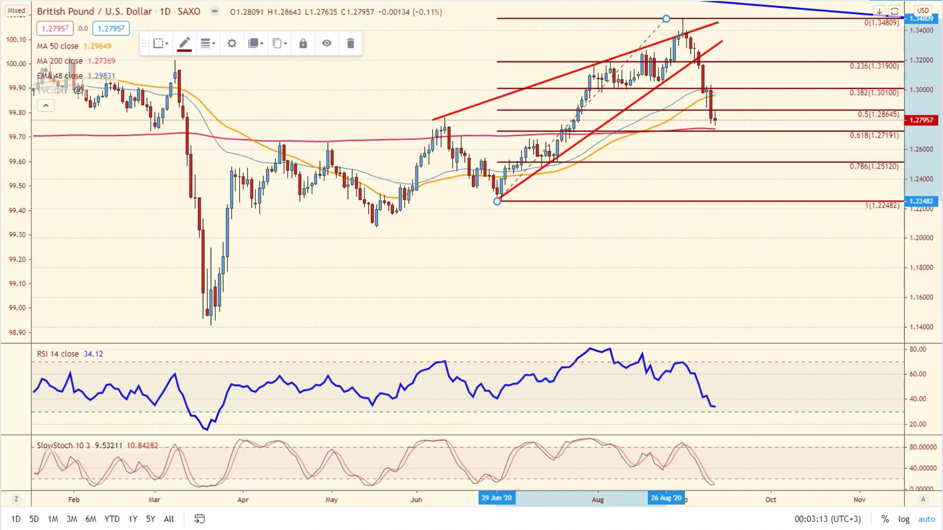
- Draw a downward arrow from just below the 0.618 level to the 0.786 level
{"action": "left_click", "coordinate": [12, 39]}
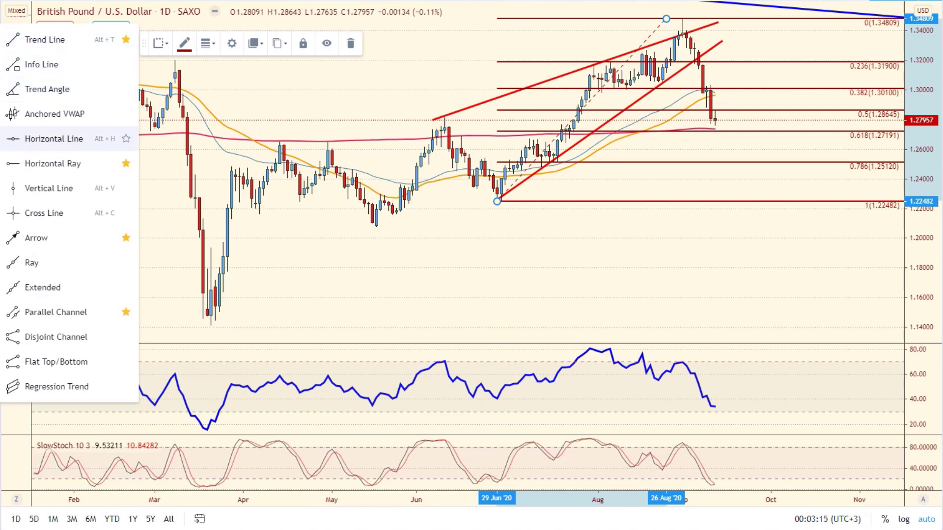
{"action": "left_click", "coordinate": [37, 237]}
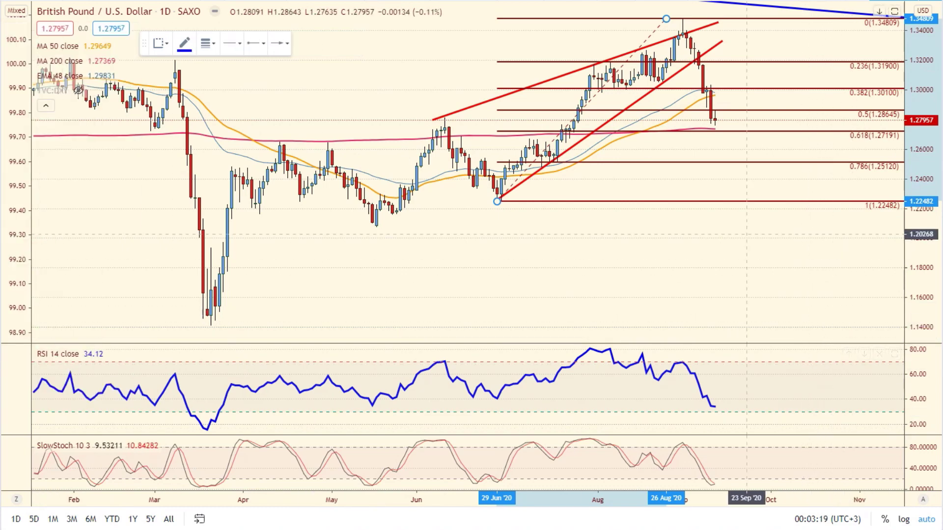
{"action": "left_click", "coordinate": [718, 136]}
{"action": "left_click", "coordinate": [735, 171]}
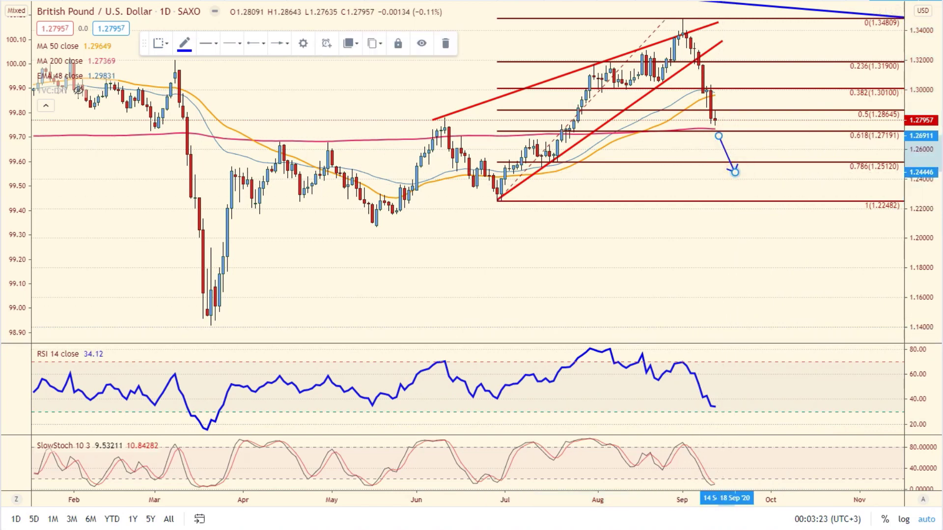
{"action": "key", "text": "ctrl+Tab"}
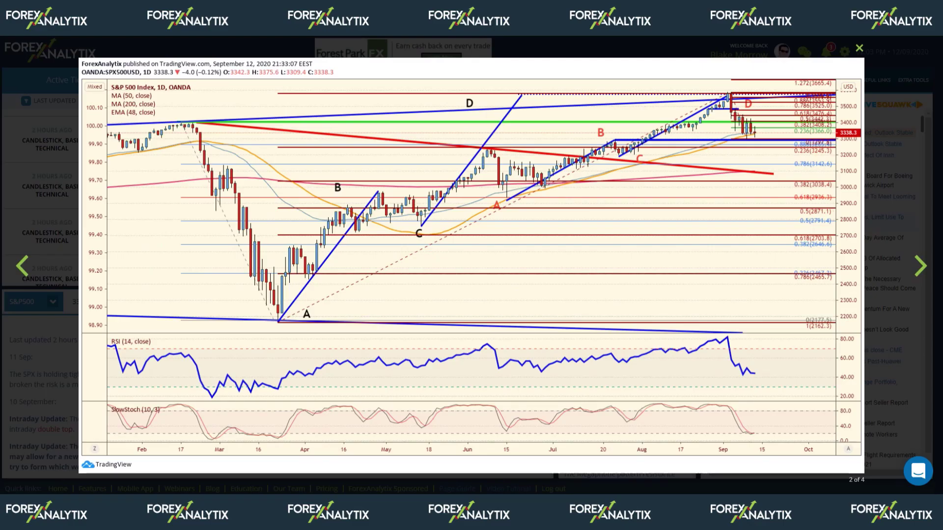
- Close the S&P 500 lightbox and view the DXY analysis with its enlarged daily chart
{"action": "key", "text": "Escape"}
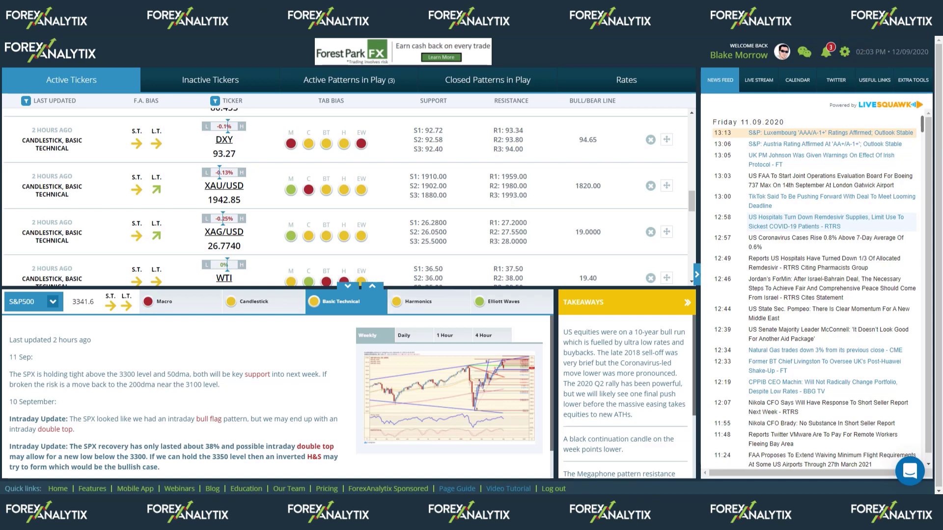
{"action": "left_click", "coordinate": [347, 286]}
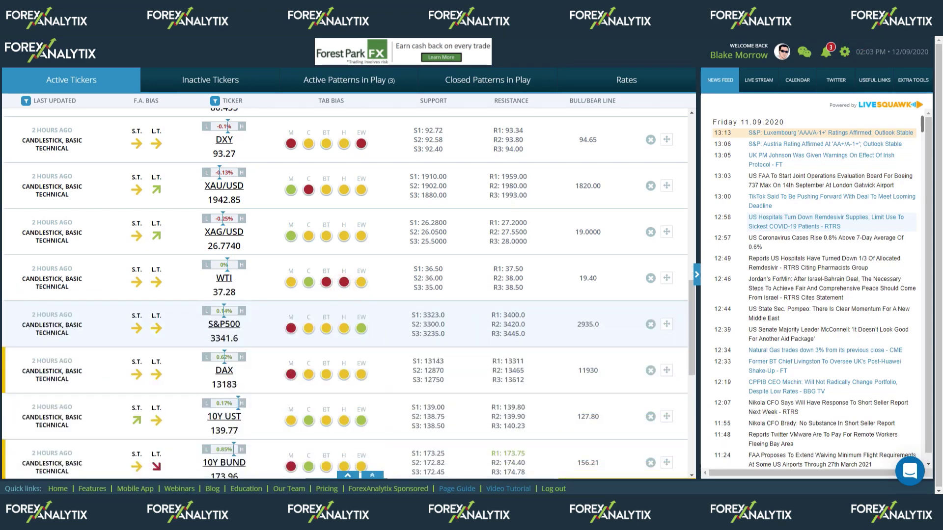
{"action": "scroll", "coordinate": [349, 295], "scroll_direction": "down", "scroll_amount": 5}
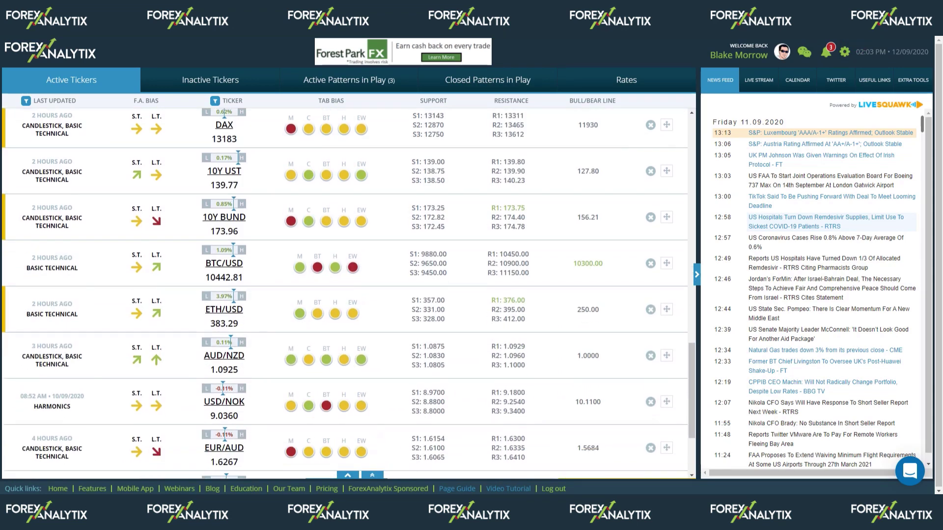
{"action": "scroll", "coordinate": [349, 295], "scroll_direction": "up", "scroll_amount": 7}
{"action": "left_click", "coordinate": [325, 194]}
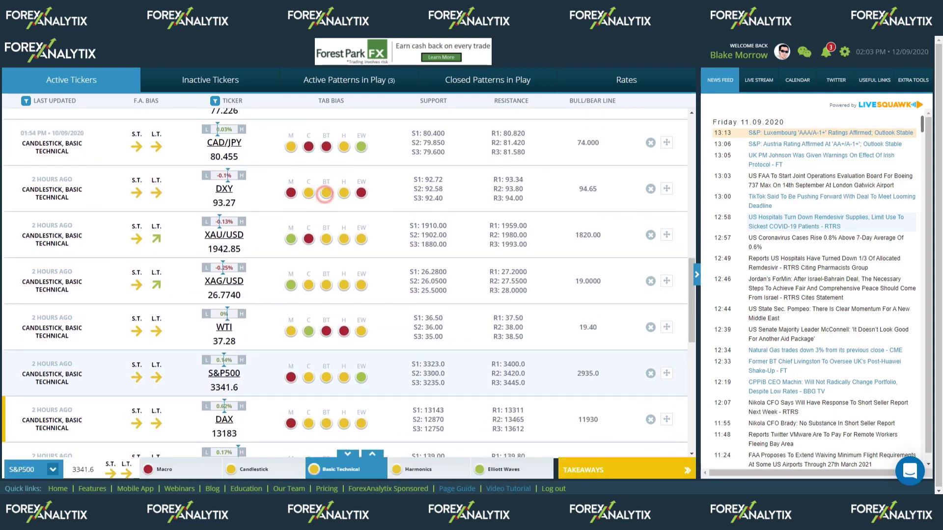
{"action": "left_click", "coordinate": [414, 335]}
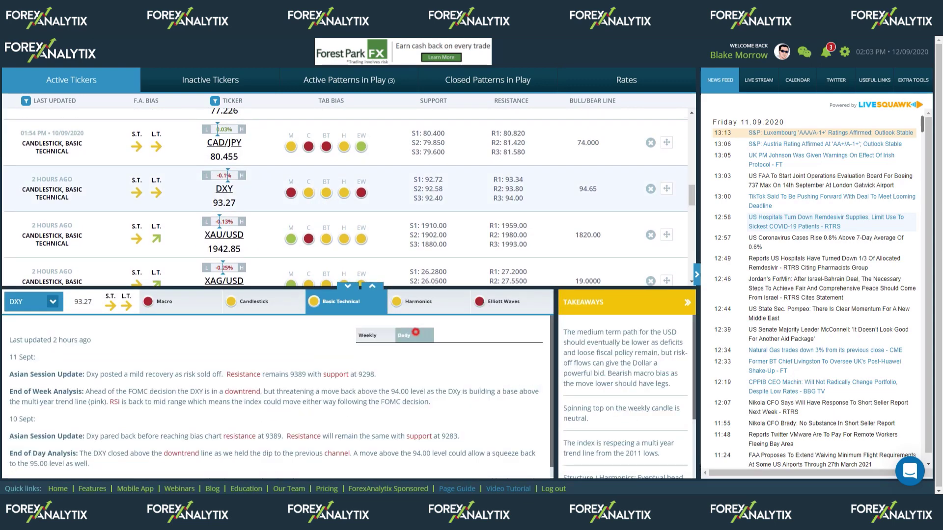
{"action": "left_click", "coordinate": [450, 396]}
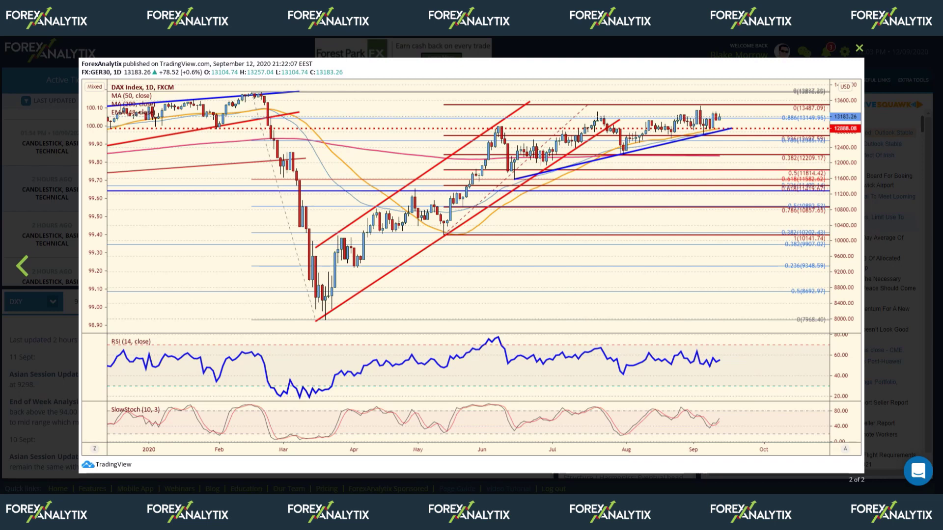
{"action": "left_click", "coordinate": [858, 48]}
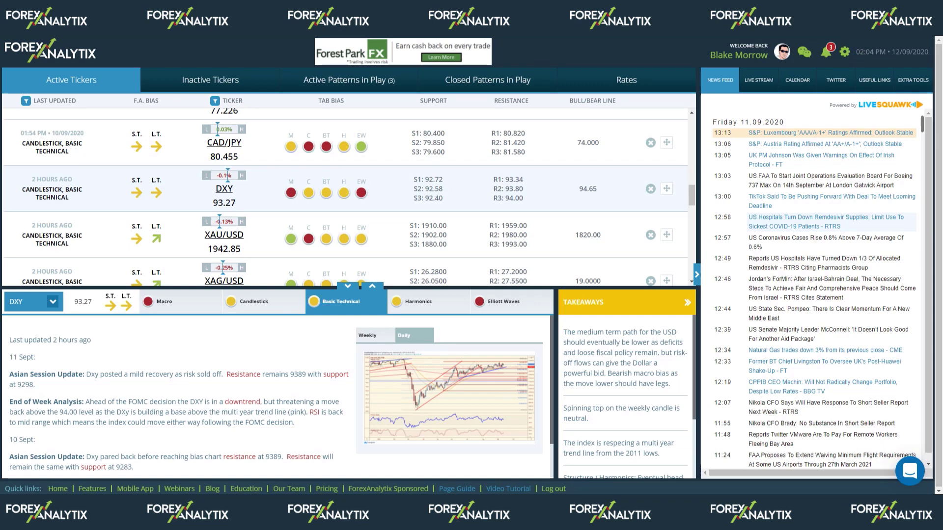
- Re-enlarge the DXY chart, then open the S&P500 analysis and its enlarged weekly chart
{"action": "left_click", "coordinate": [326, 192]}
{"action": "left_click", "coordinate": [478, 402]}
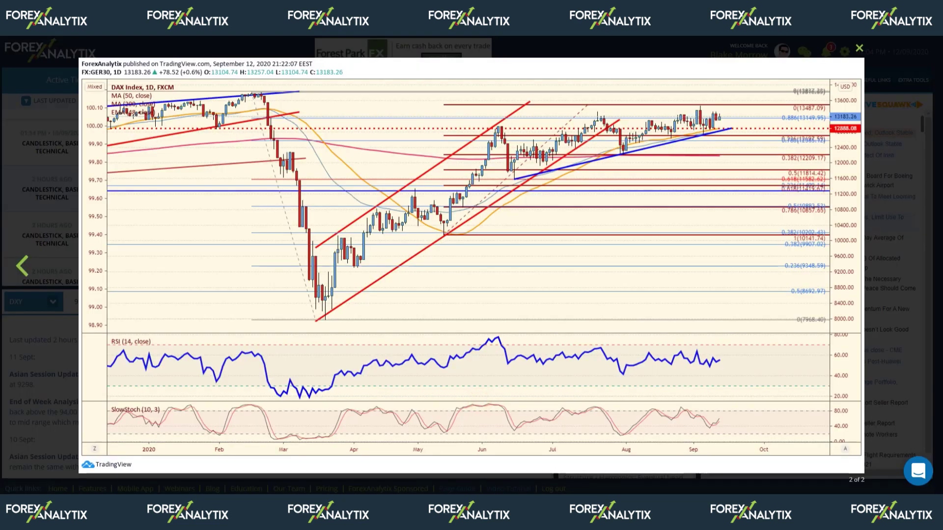
{"action": "key", "text": "Escape"}
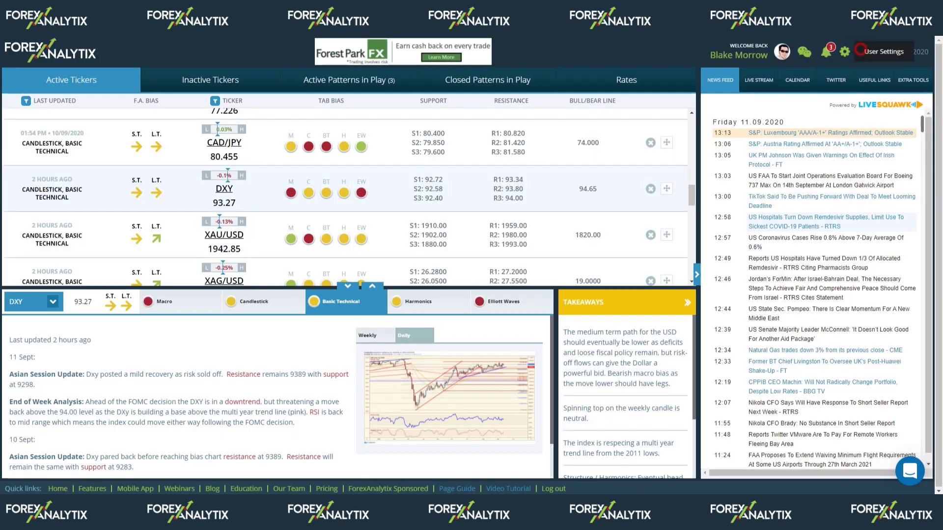
{"action": "scroll", "coordinate": [349, 196], "scroll_direction": "down", "scroll_amount": 3}
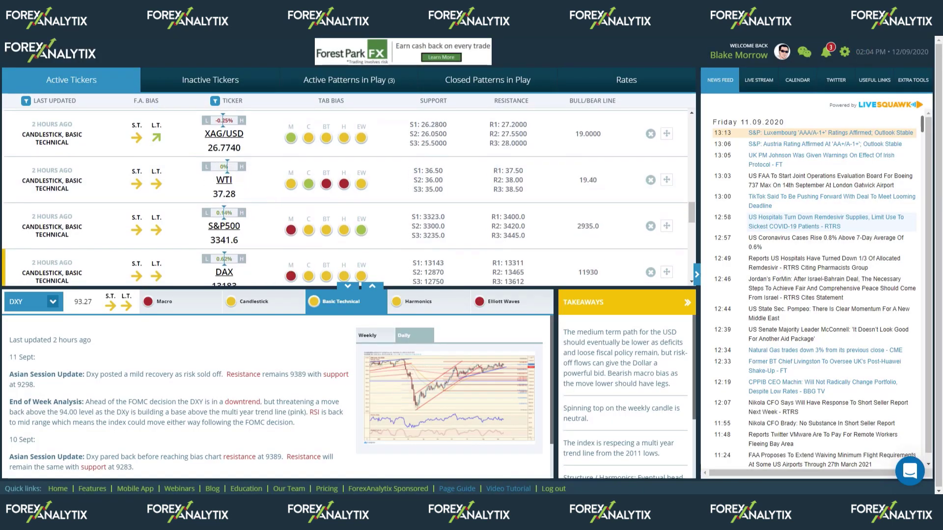
{"action": "left_click", "coordinate": [325, 230]}
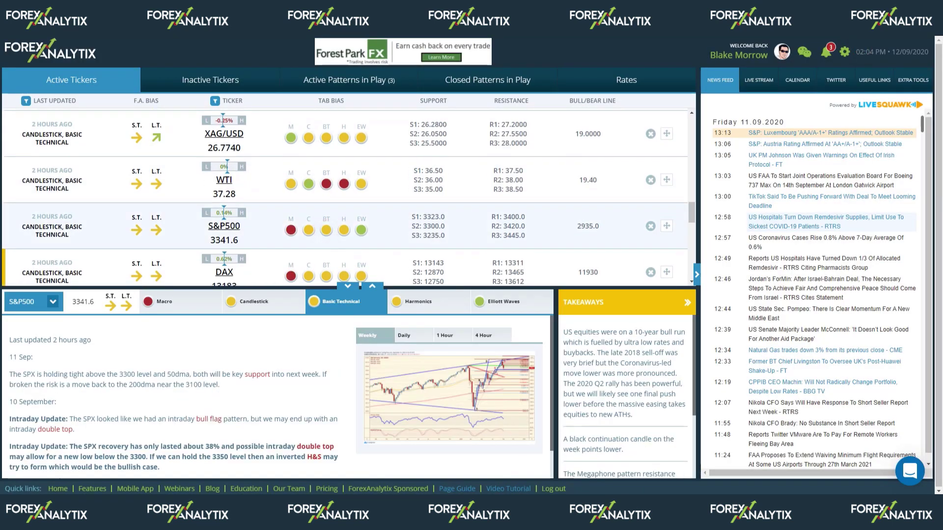
{"action": "left_click", "coordinate": [444, 391]}
- Close the notification menu and scroll through the ForexAnalytix channel's playlists and back to the top
{"action": "key", "text": "Escape"}
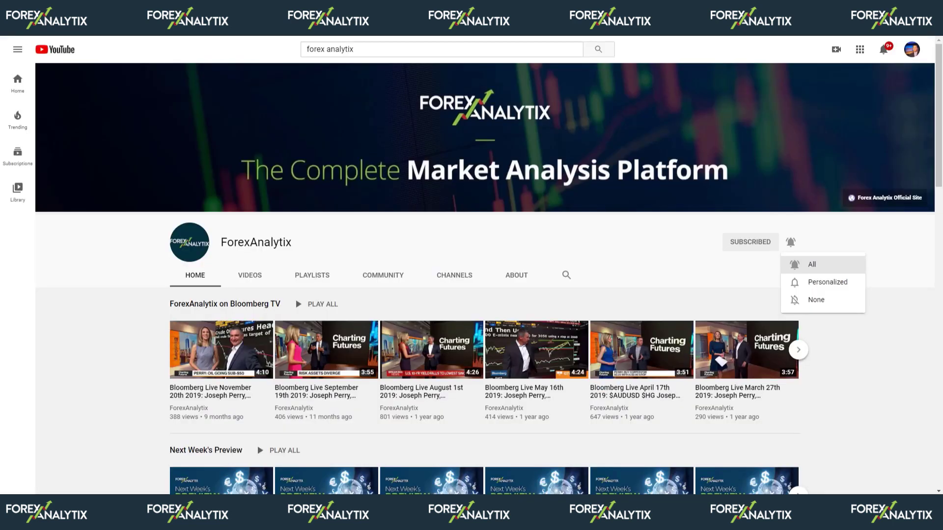
{"action": "left_click", "coordinate": [874, 409]}
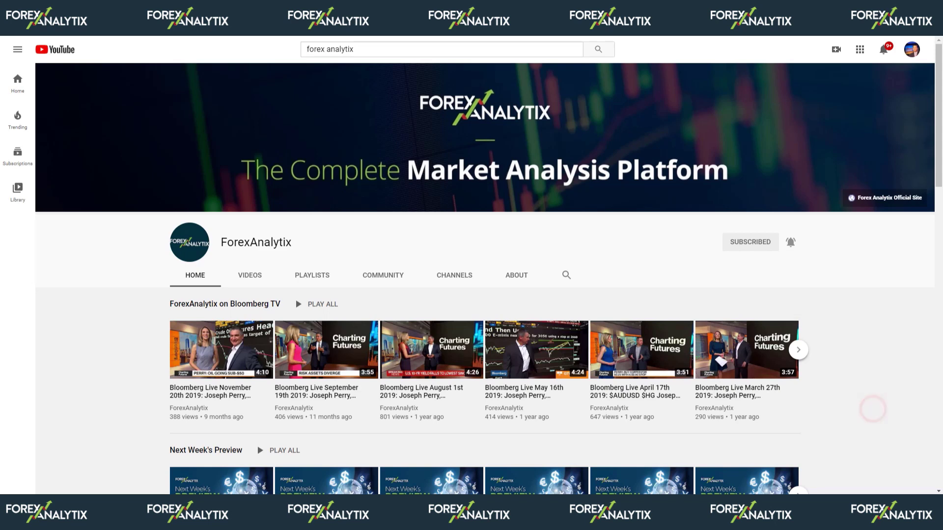
{"action": "scroll", "coordinate": [873, 409], "scroll_direction": "down", "scroll_amount": 4}
{"action": "scroll", "coordinate": [222, 346], "scroll_direction": "down", "scroll_amount": 5}
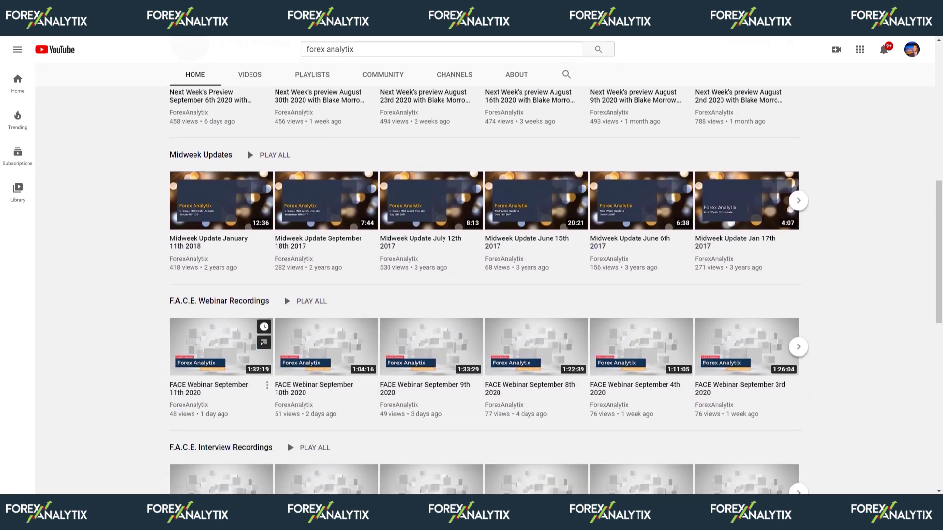
{"action": "scroll", "coordinate": [688, 344], "scroll_direction": "up", "scroll_amount": 5}
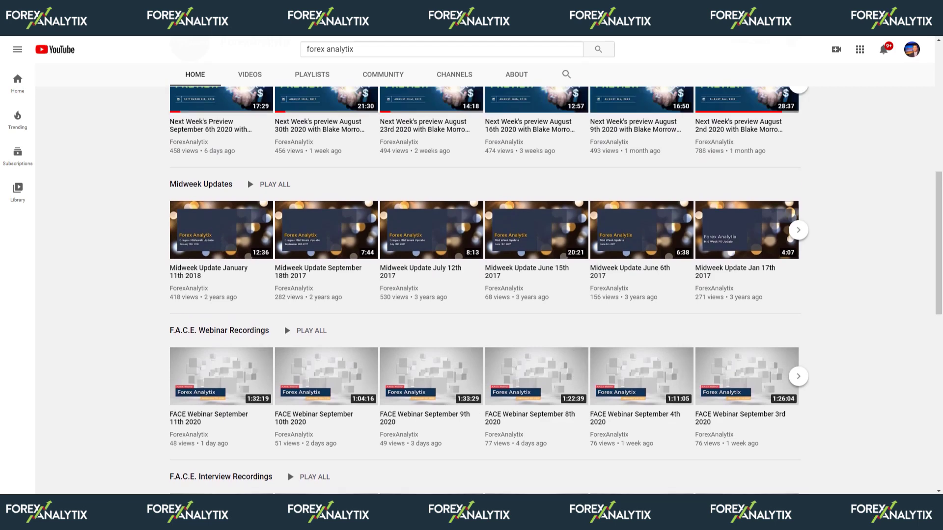
{"action": "scroll", "coordinate": [471, 266], "scroll_direction": "up", "scroll_amount": 4}
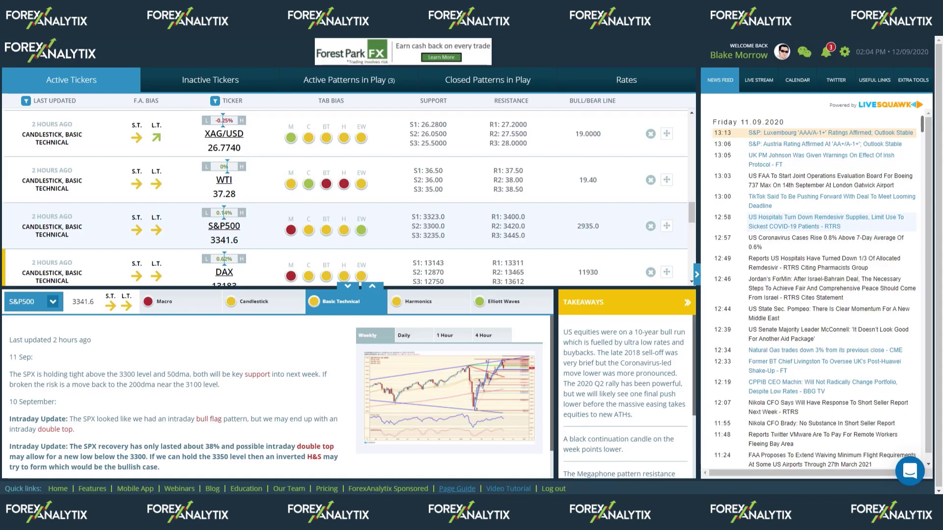
- Open the Pricing page from the dashboard's bottom quick links to see the Premium plans
{"action": "left_click", "coordinate": [324, 489]}
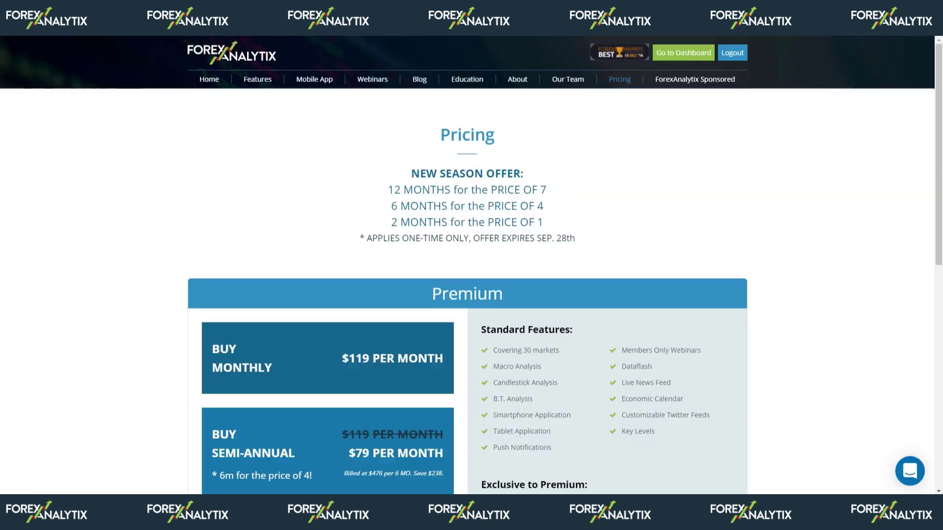
- Go to the ForexAnalytix home page from the pricing page's top navigation
{"action": "left_click", "coordinate": [209, 80]}
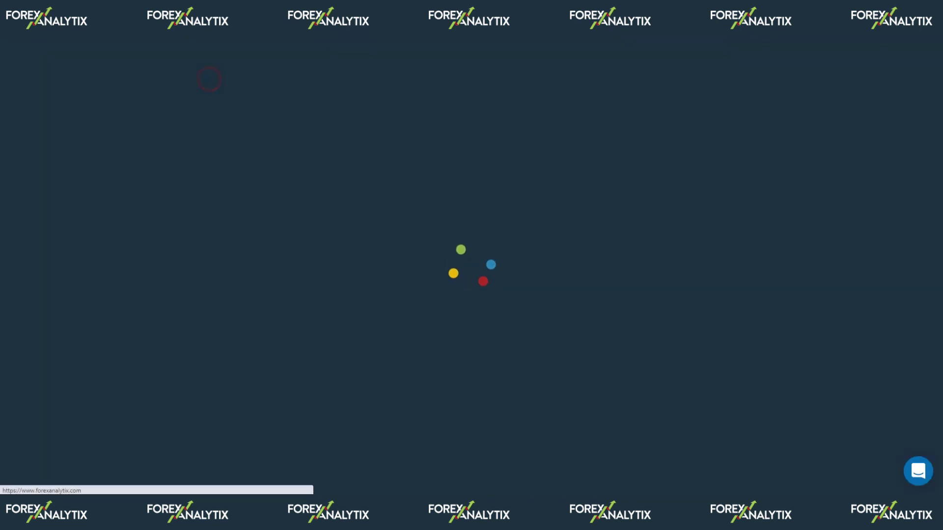